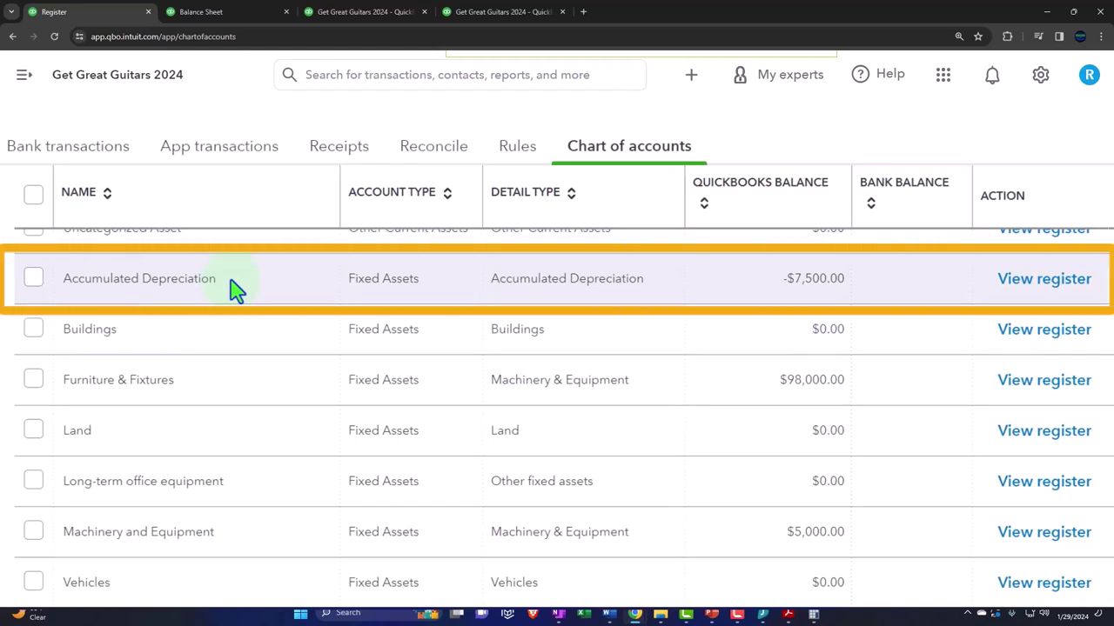
Step: Rename the Accumulated Depreciation account to 'Acc. Depre. Fixed Assets'
click(1041, 306)
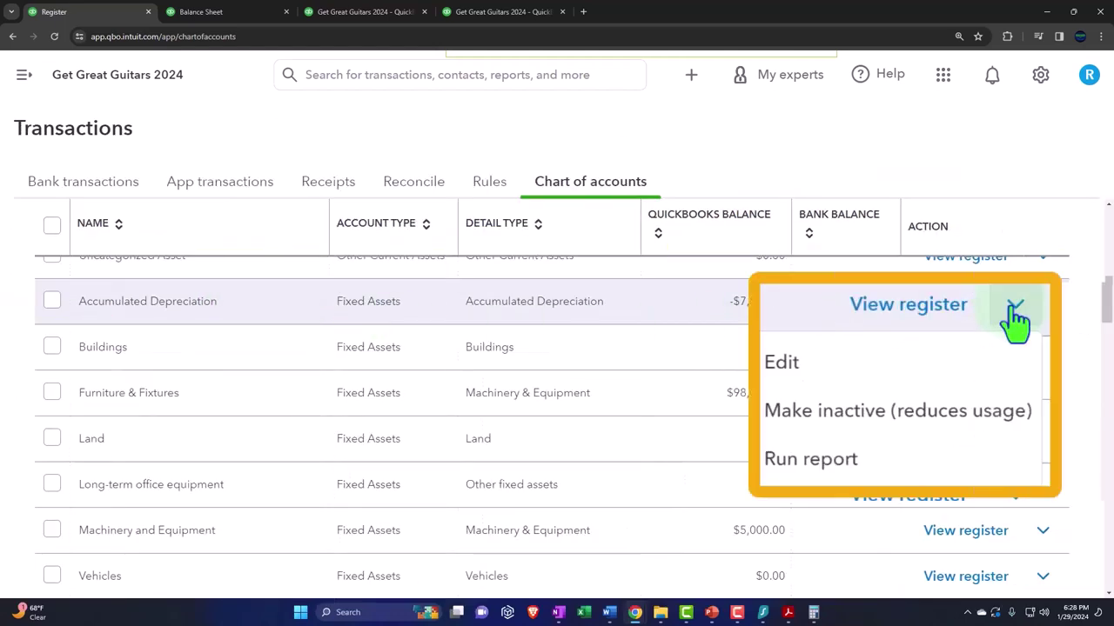
click(861, 365)
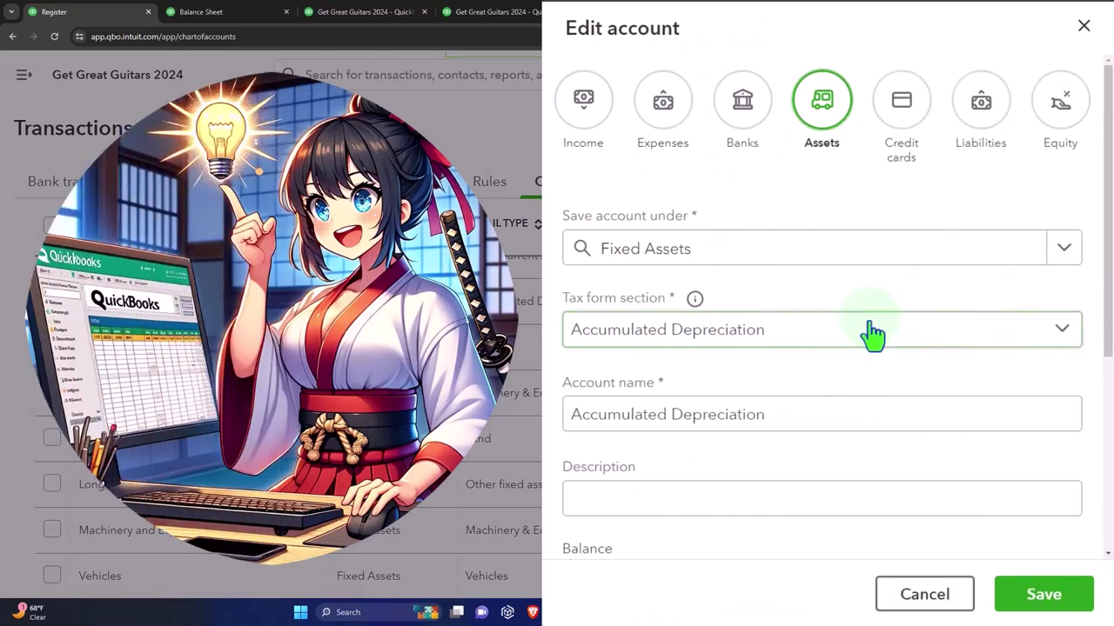
click(796, 415)
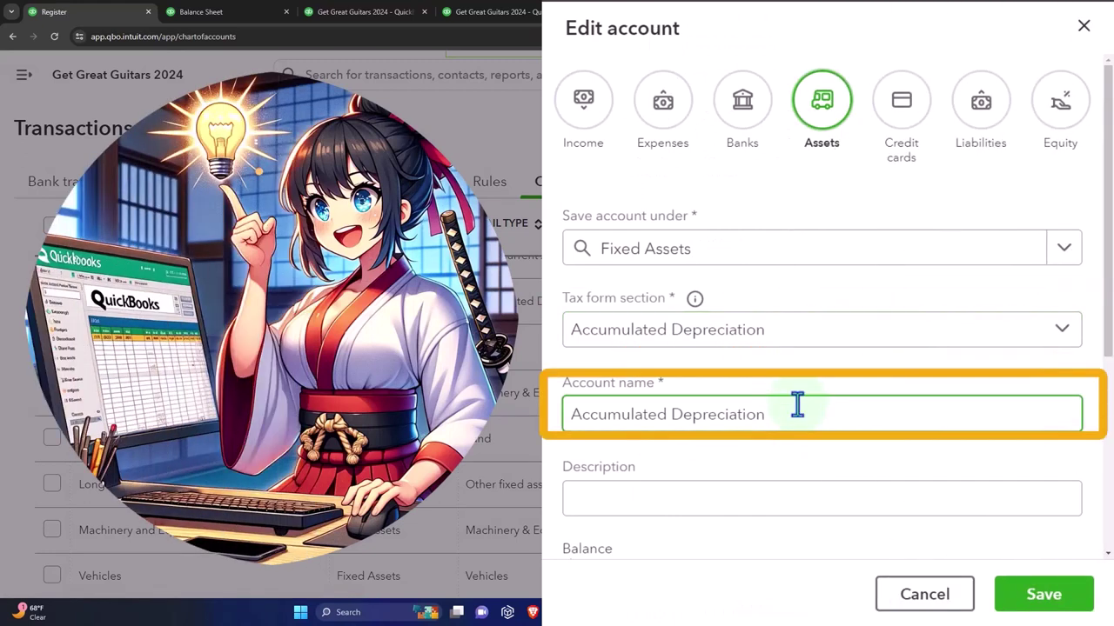
key(BackSpace)
key(BackSpace)
key(BackSpace)
key(BackSpace)
key(BackSpace)
key(BackSpace)
key(BackSpace)
key(BackSpace)
key(BackSpace)
key(BackSpace)
key(BackSpace)
key(BackSpace)
key(BackSpace)
key(BackSpace)
key(BackSpace)
key(BackSpace)
key(BackSpace)
key(BackSpace)
key(BackSpace)
key(BackSpace)
key(BackSpace)
key(BackSpace)
key(BackSpace)
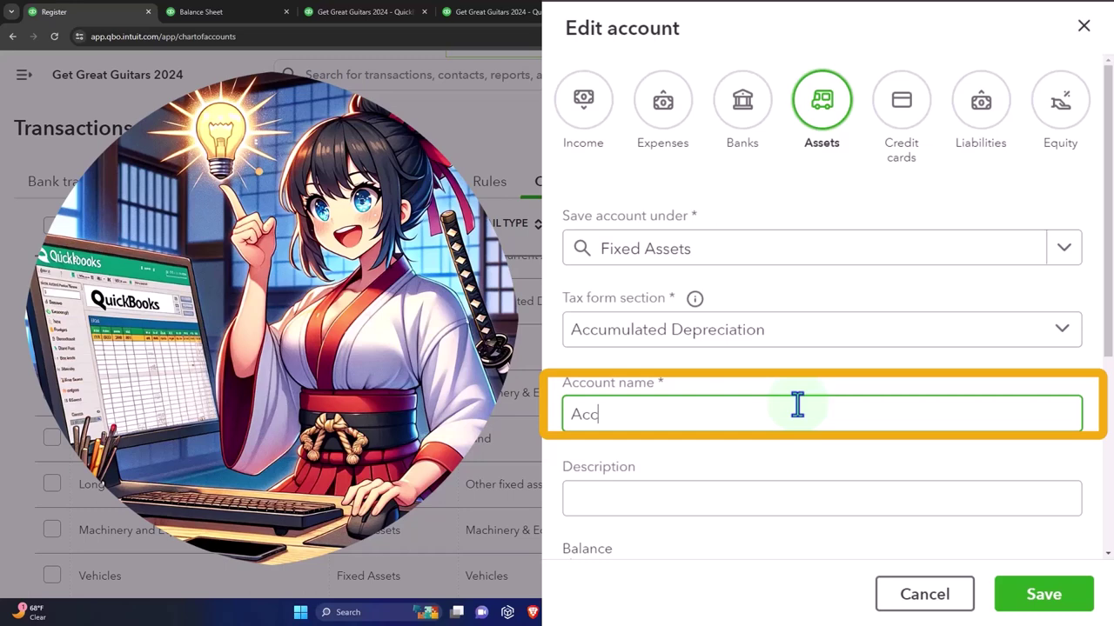
text(Acc. Depre. Fixed Ss)
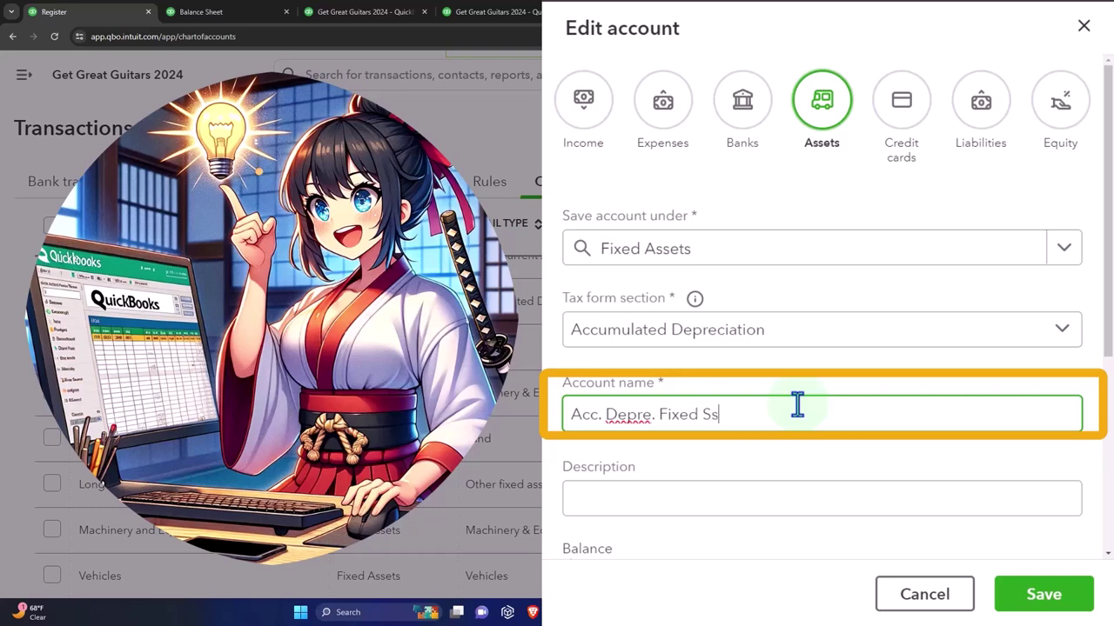
key(BackSpace)
key(BackSpace)
text(Assets)
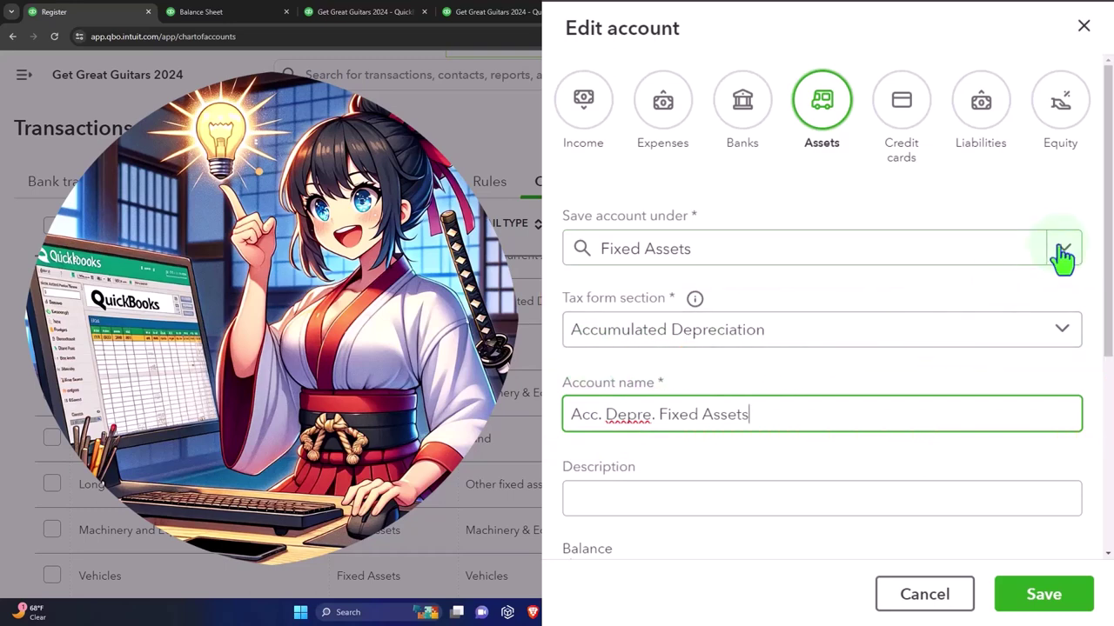
Step: Make Furniture & Fixtures the parent account, then save and confirm the tax section change
click(1063, 254)
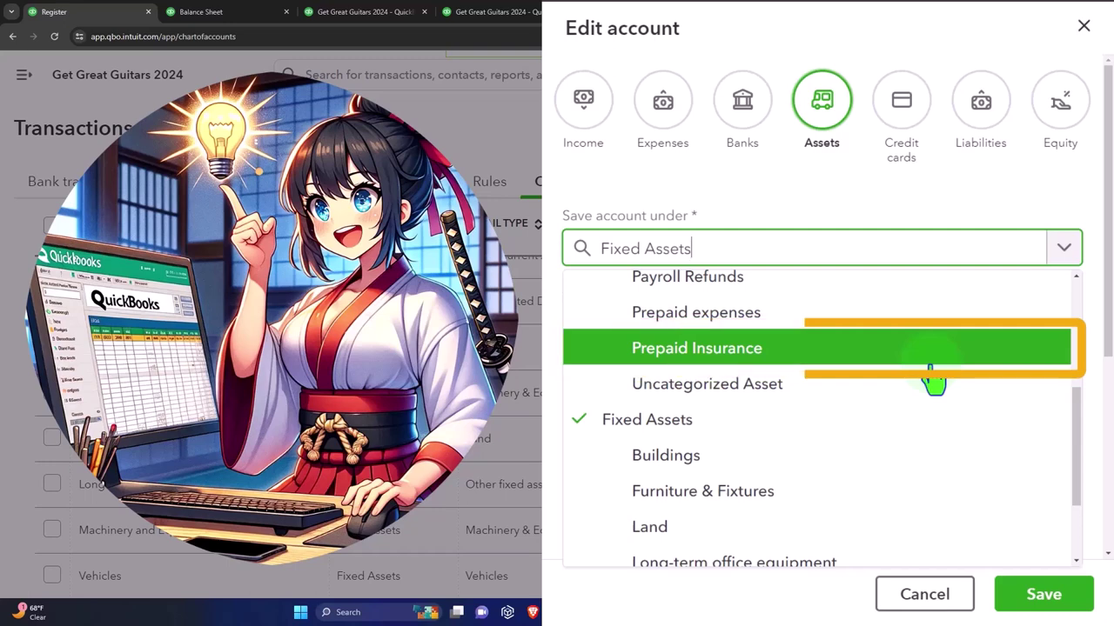
scroll(932, 378, up, 1)
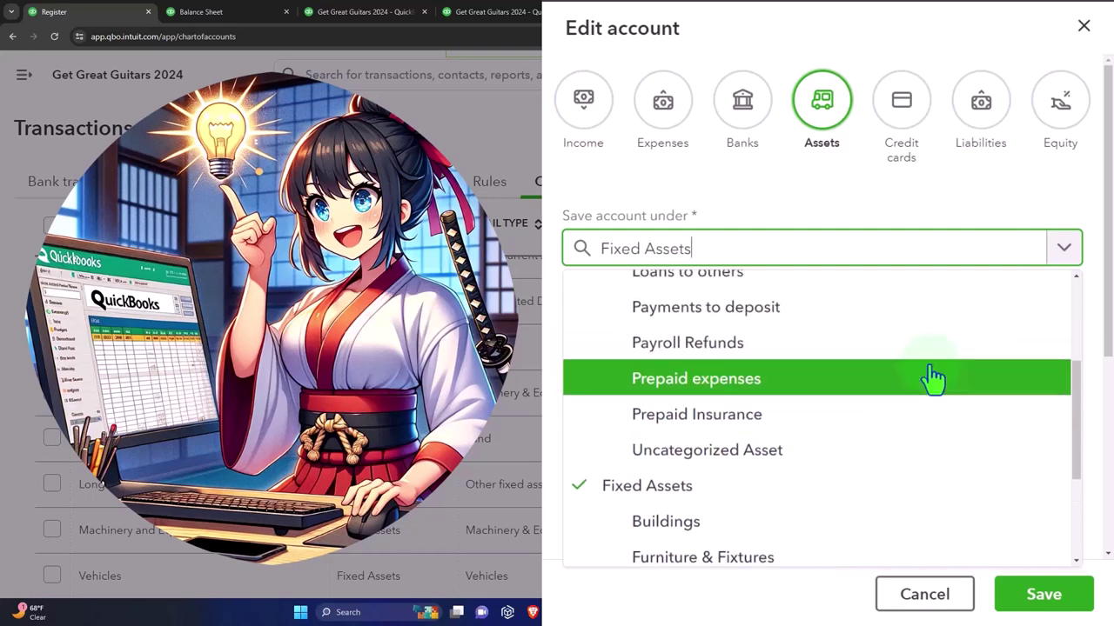
scroll(933, 378, up, 1)
scroll(932, 378, down, 3)
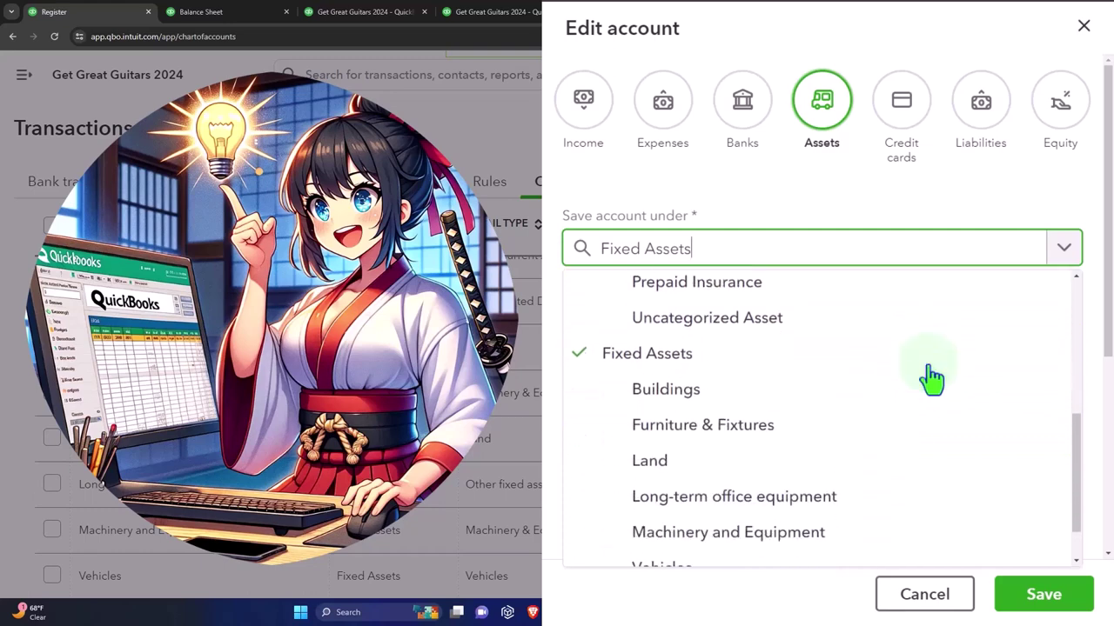
scroll(932, 379, down, 1)
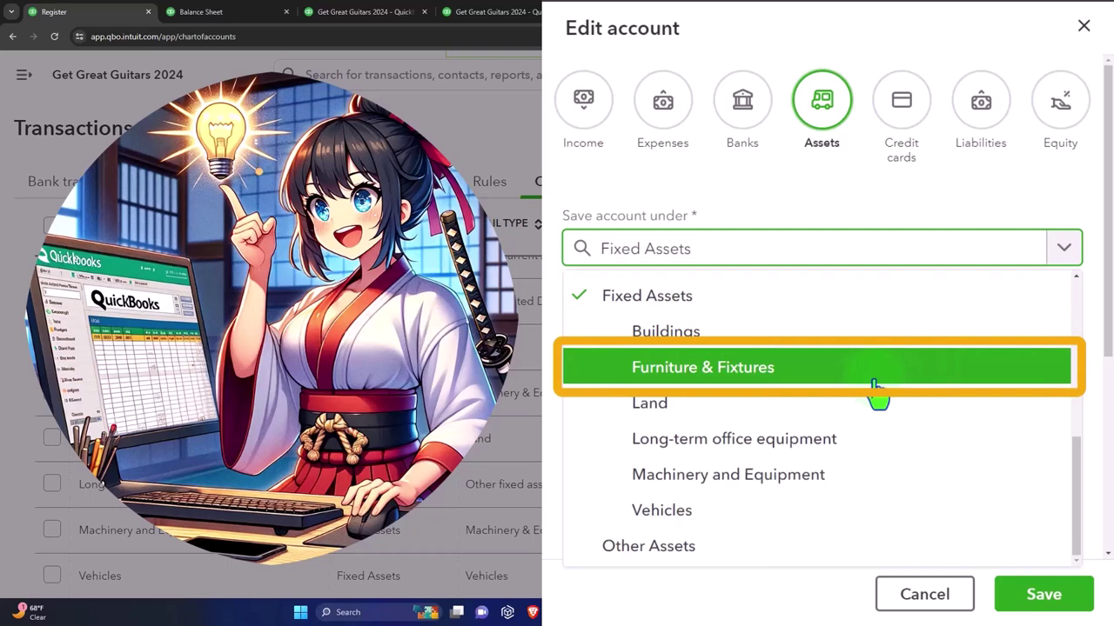
click(740, 383)
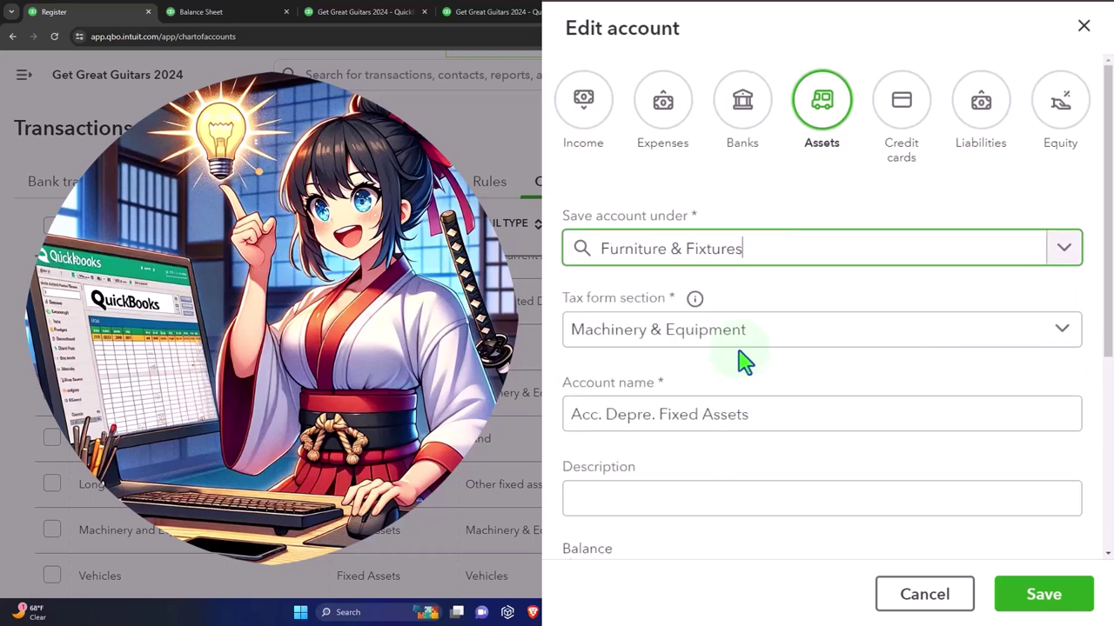
scroll(738, 362, down, 1)
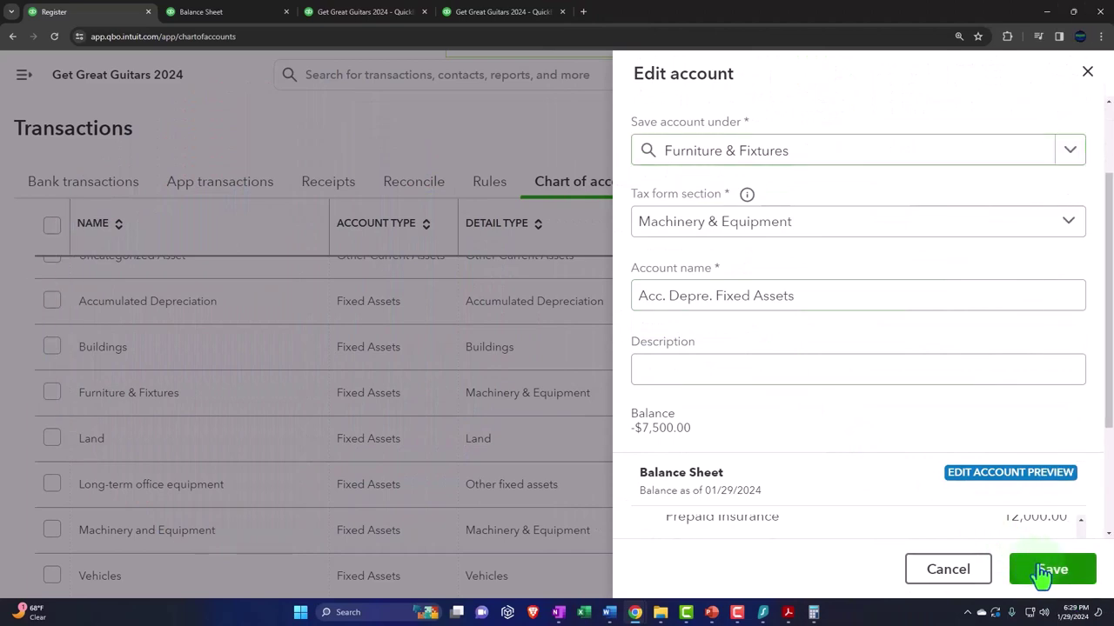
click(1037, 594)
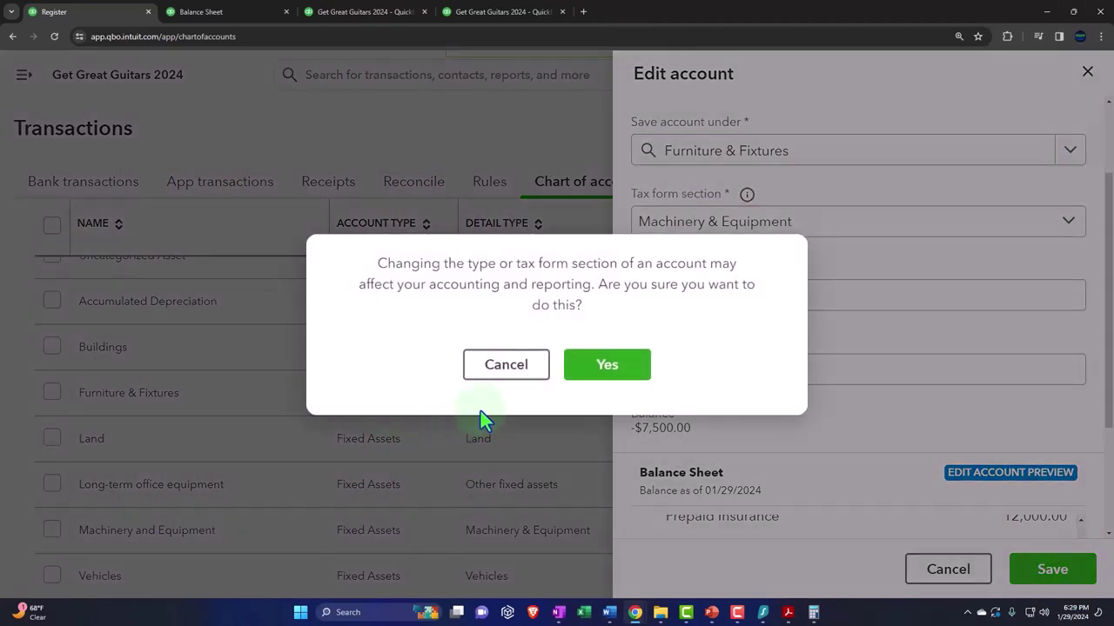
click(599, 374)
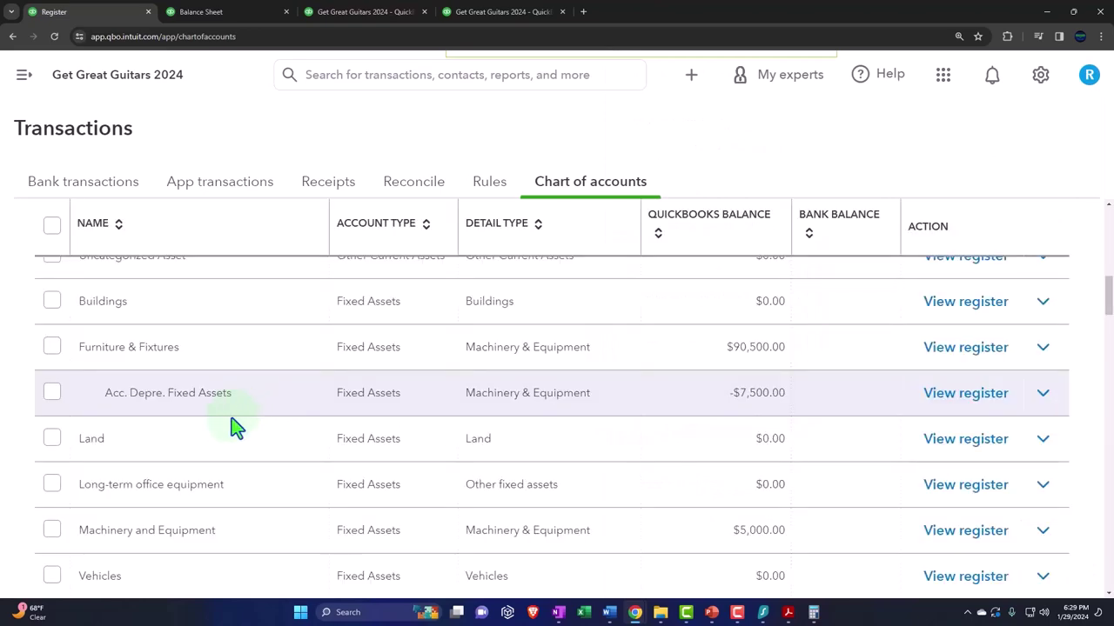
key(ctrl+plus)
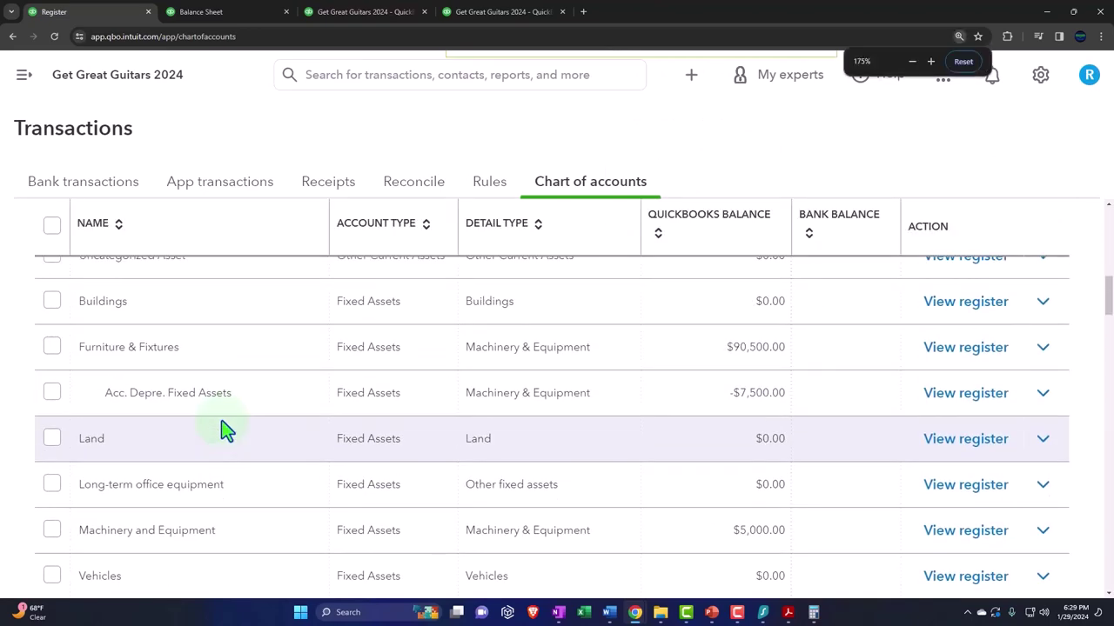
key(ctrl+minus)
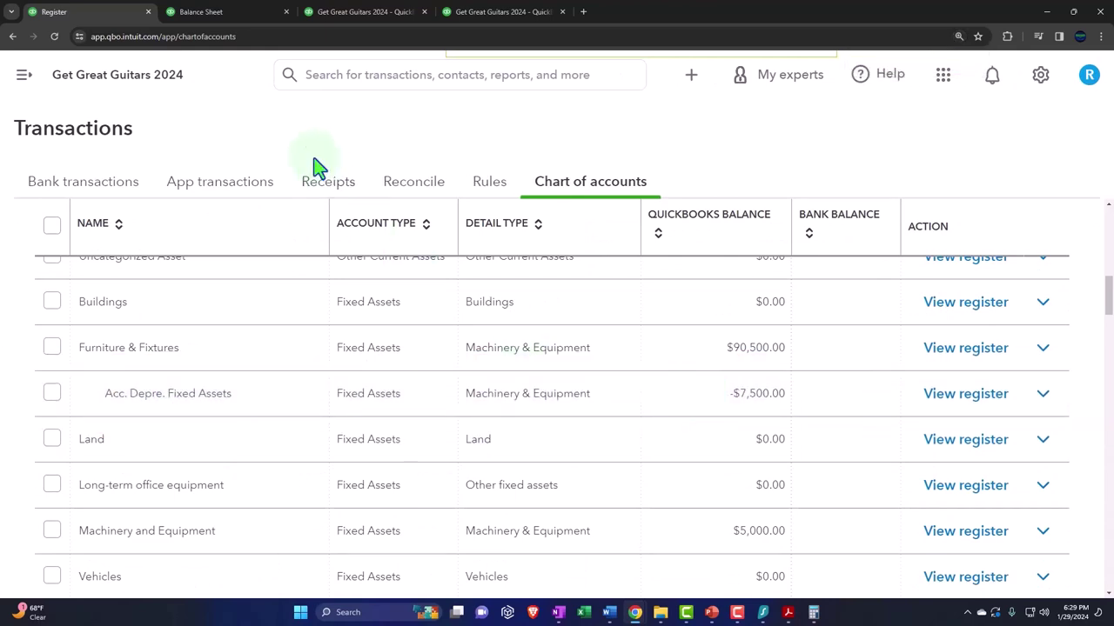
Step: Rerun the Balance Sheet and find Acc. Depre. Fixed Assets (-7,500.00) under Furniture & Fixtures
click(208, 11)
scroll(224, 348, up, 5)
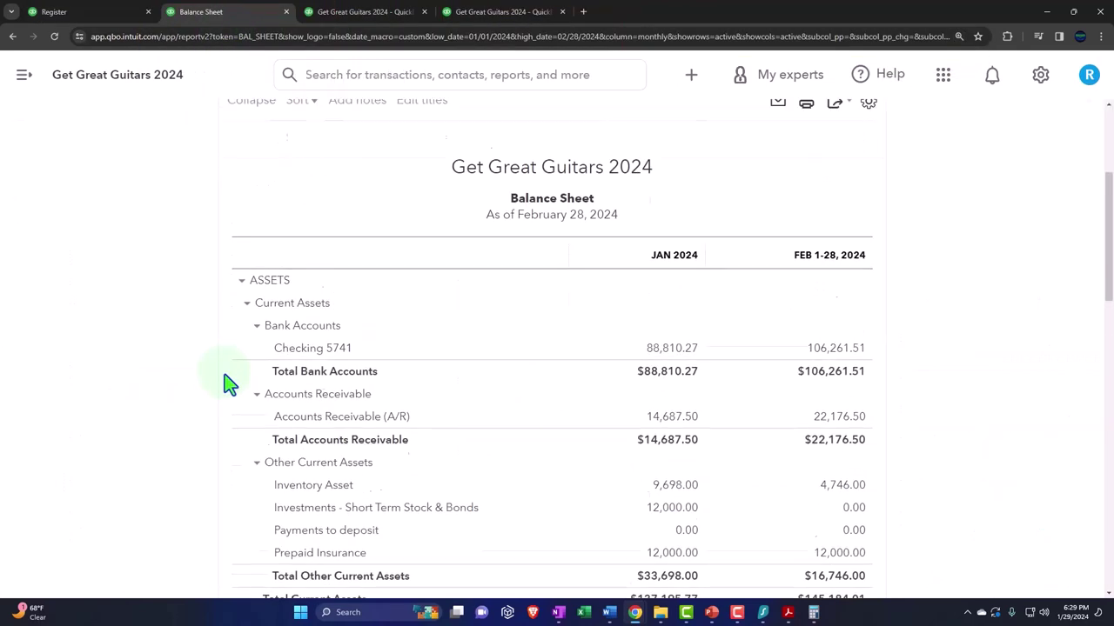
click(795, 271)
scroll(209, 453, down, 3)
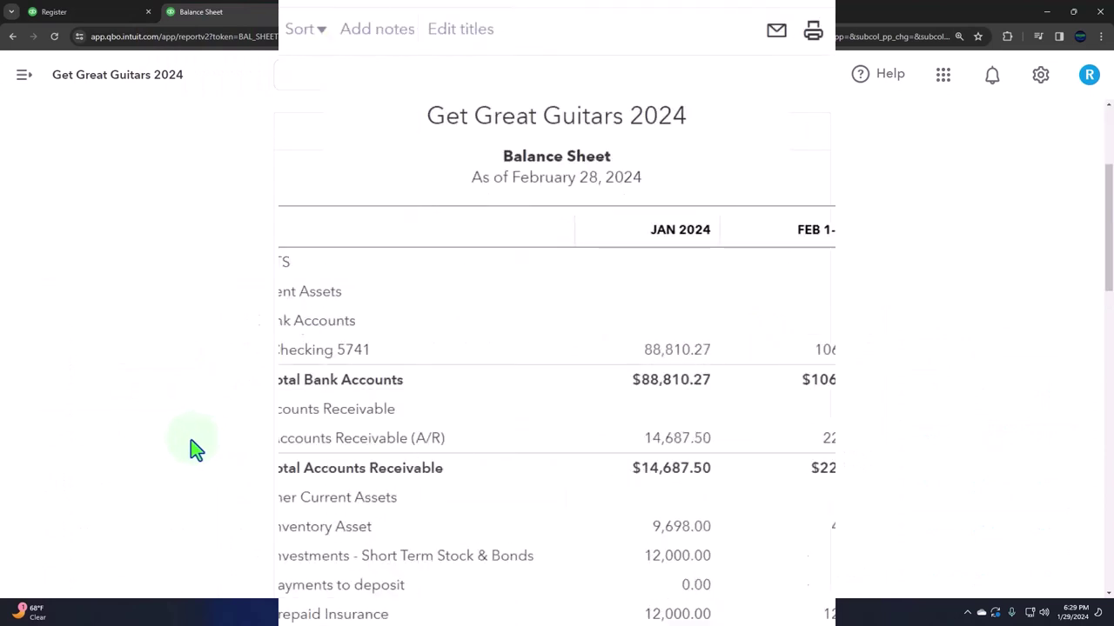
scroll(190, 439, down, 3)
scroll(178, 513, down, 1)
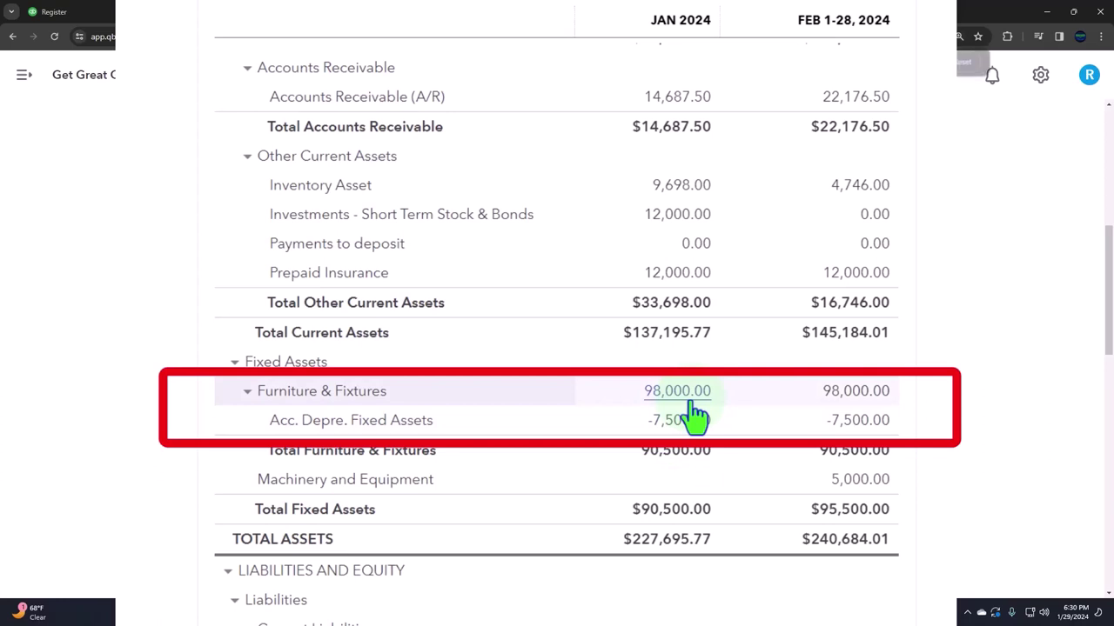
key(ctrl+plus)
scroll(696, 418, down, 1)
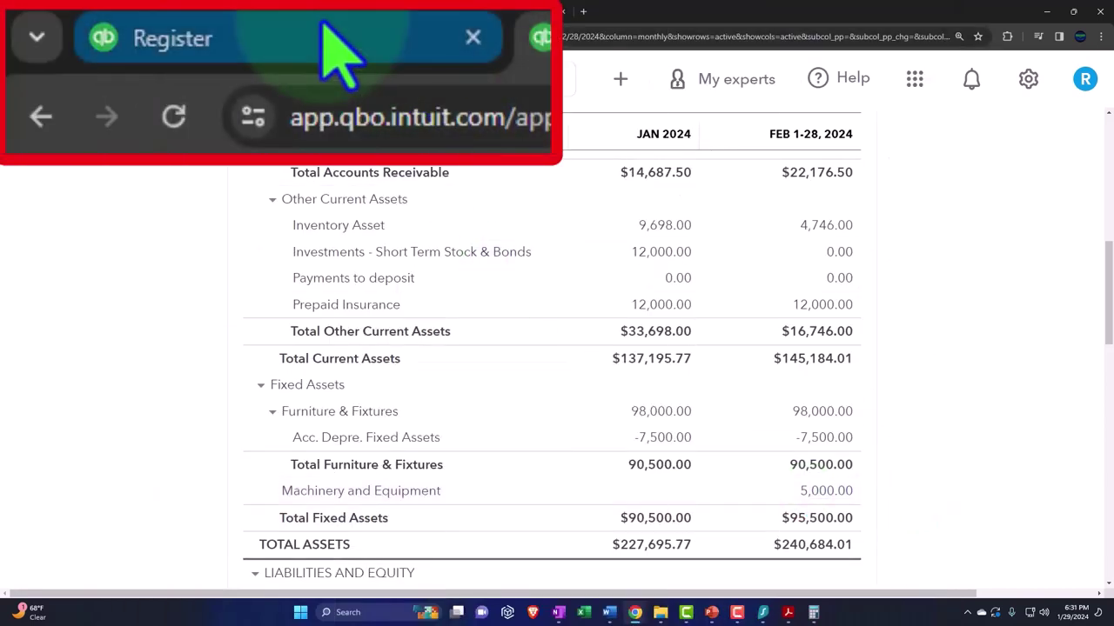
click(102, 11)
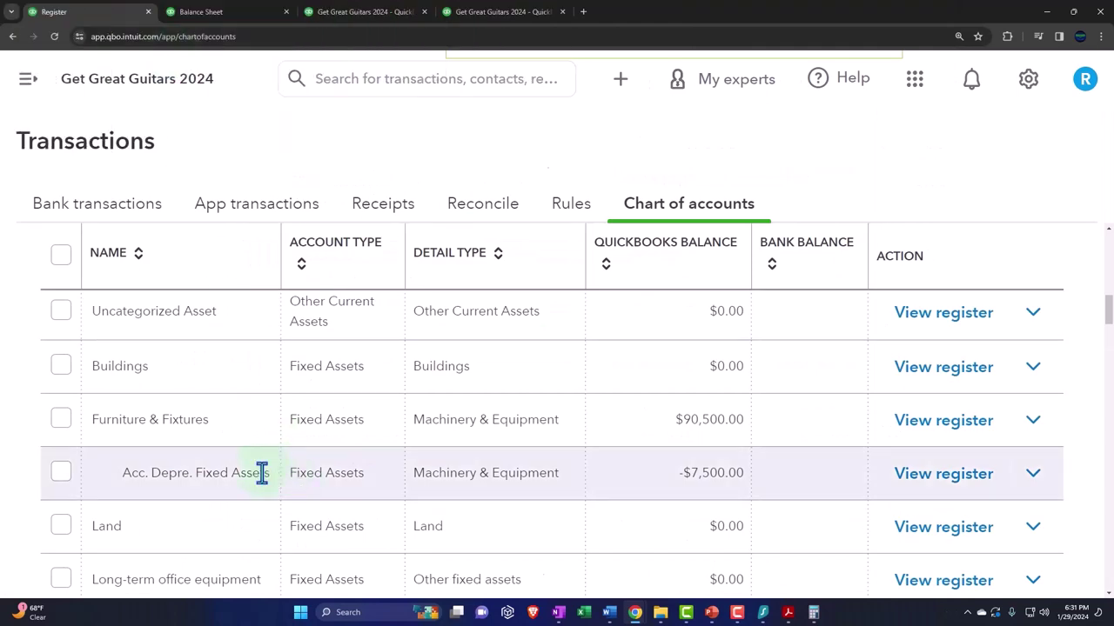
scroll(156, 398, up, 1)
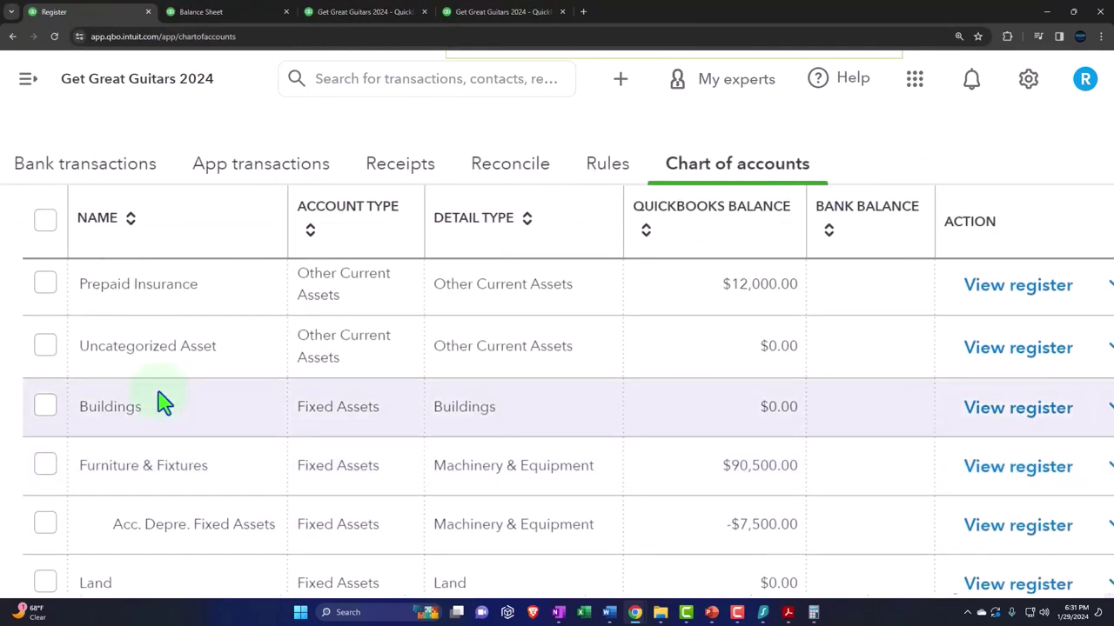
key(ctrl+plus)
scroll(159, 407, up, 5)
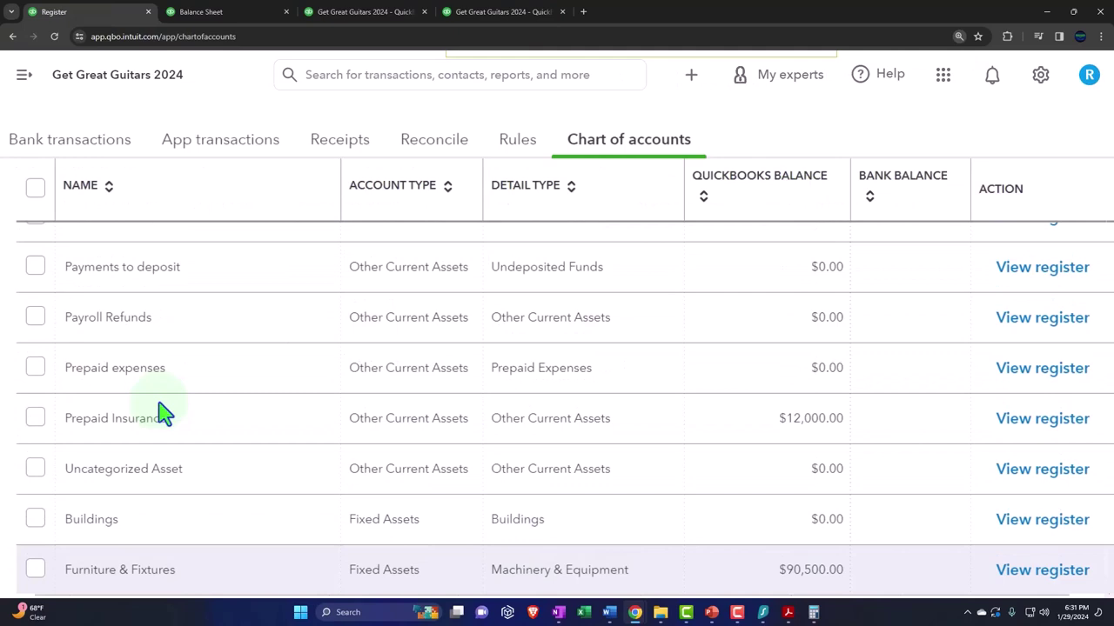
scroll(159, 404, down, 3)
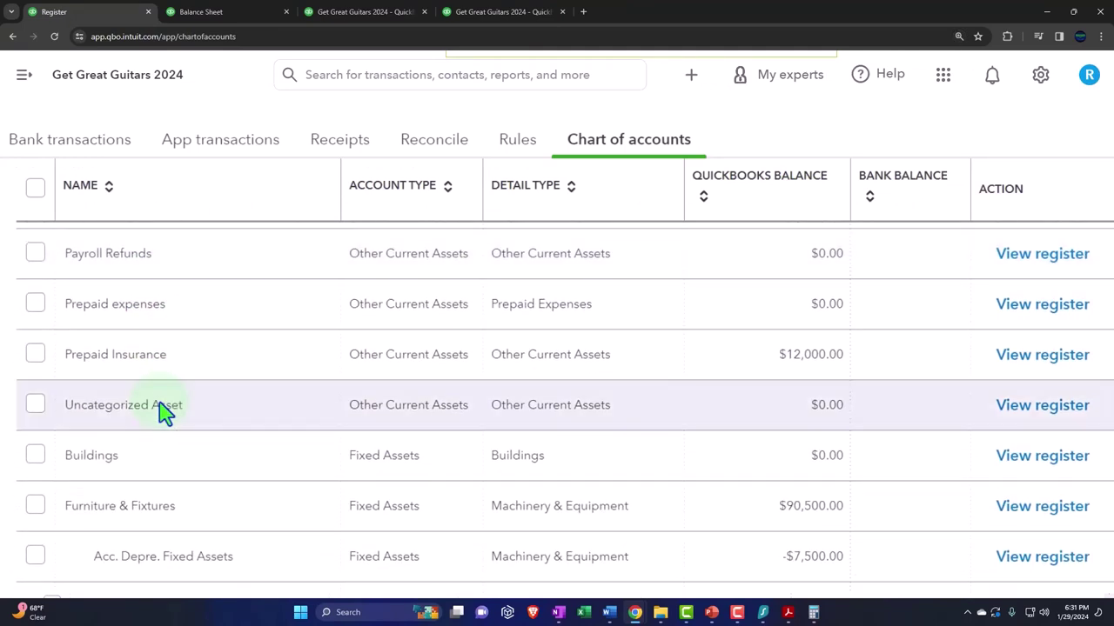
scroll(159, 402, down, 2)
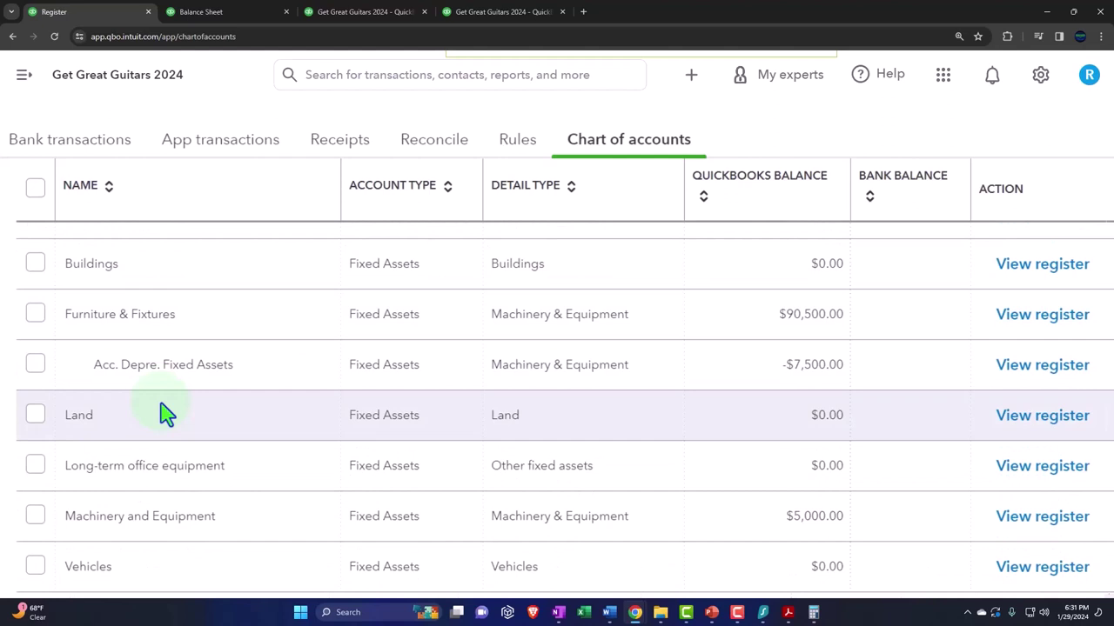
scroll(165, 415, down, 1)
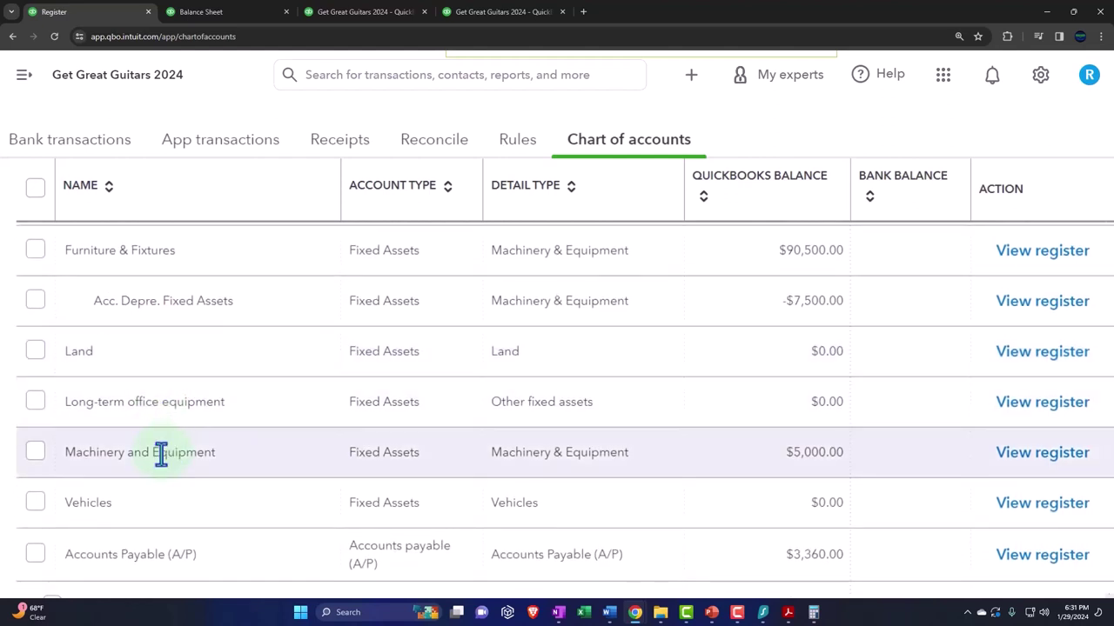
scroll(161, 453, down, 1)
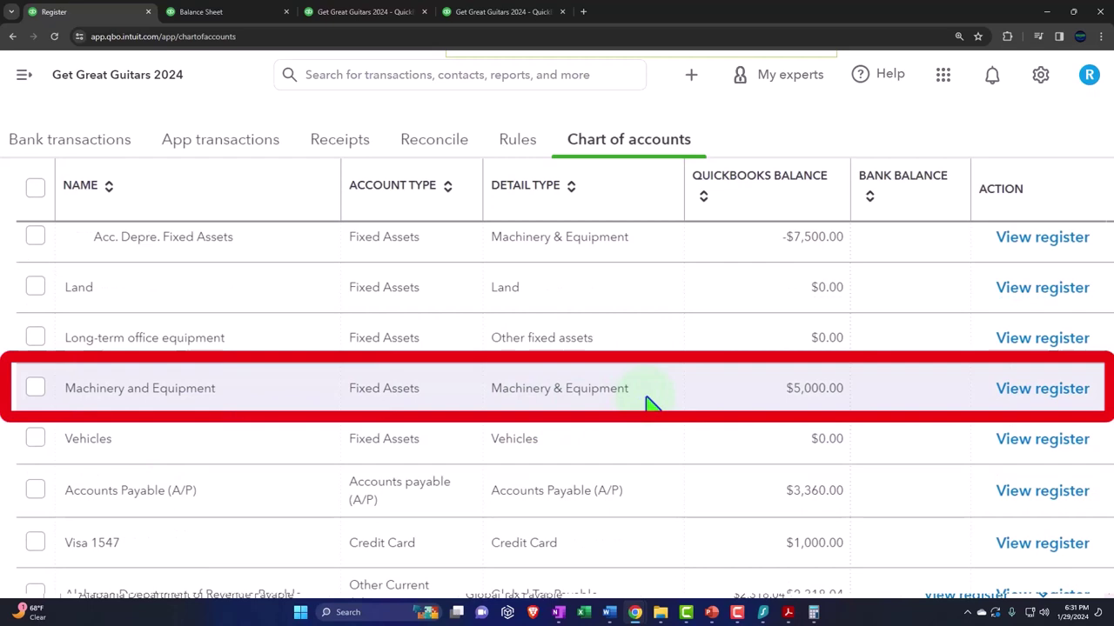
scroll(708, 447, up, 10)
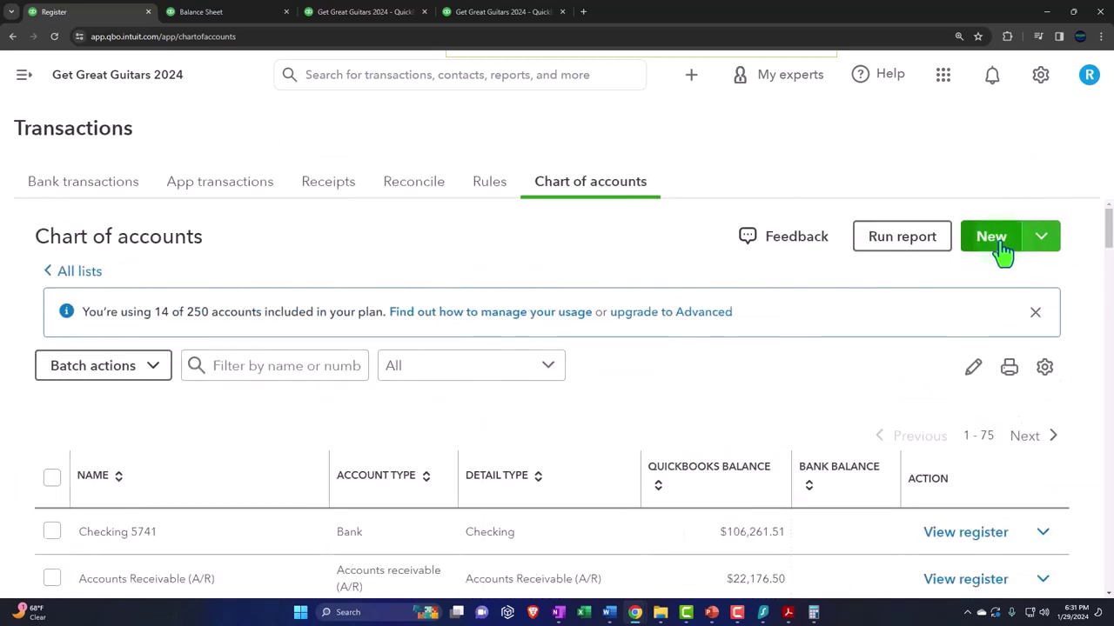
Step: Create a new Assets account under Machinery and Equipment, tax section Machinery & Equipment
click(1002, 252)
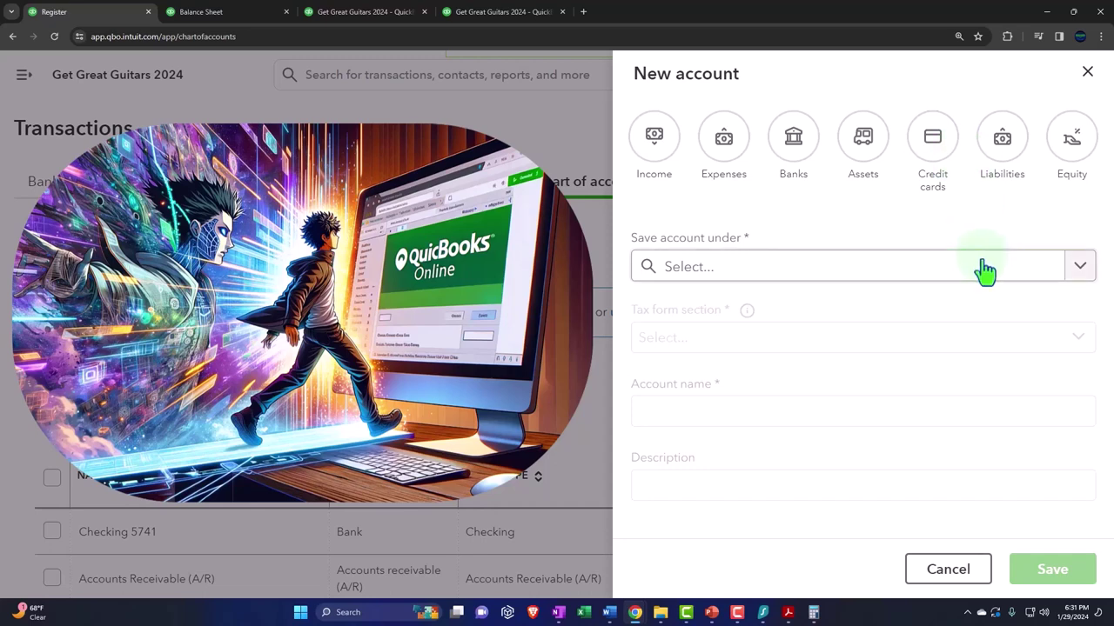
click(866, 143)
click(1069, 266)
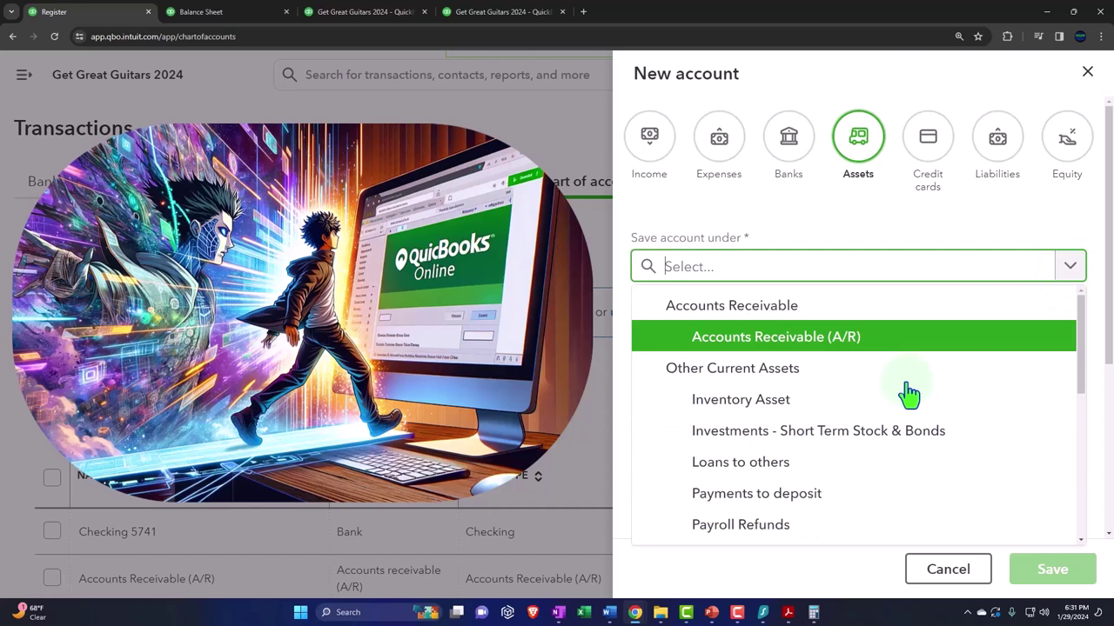
scroll(905, 394, down, 2)
scroll(903, 394, down, 5)
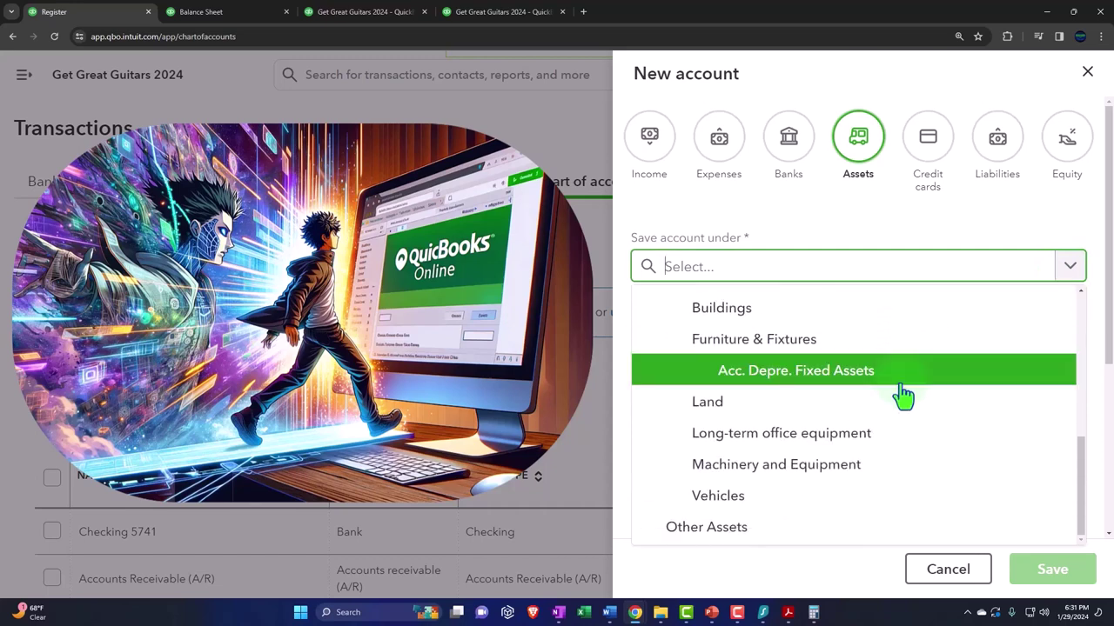
click(845, 465)
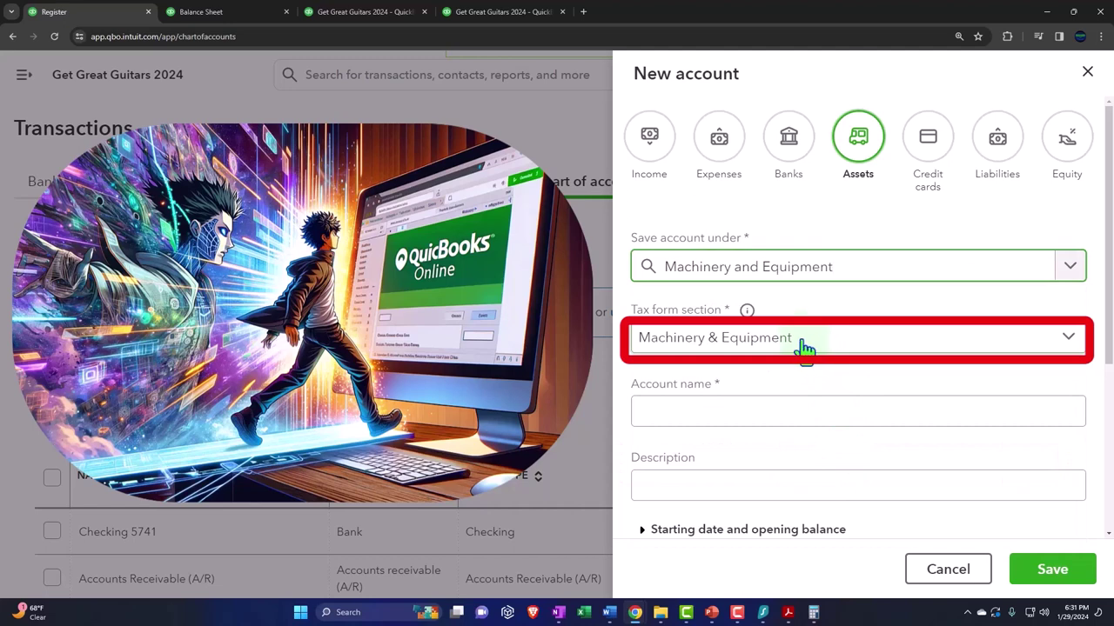
click(670, 346)
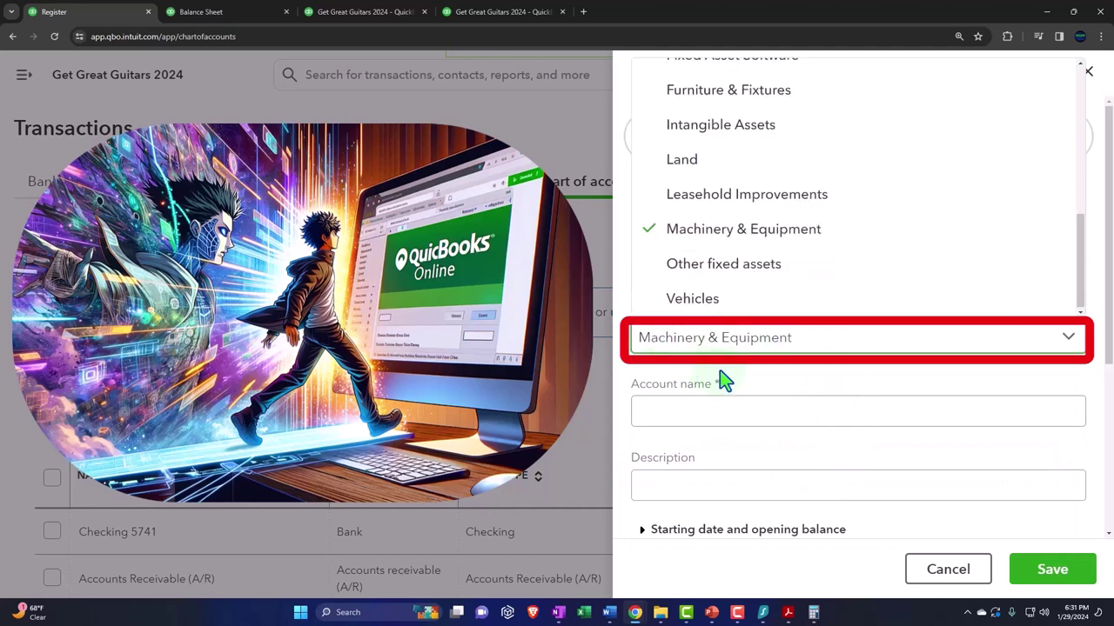
click(775, 402)
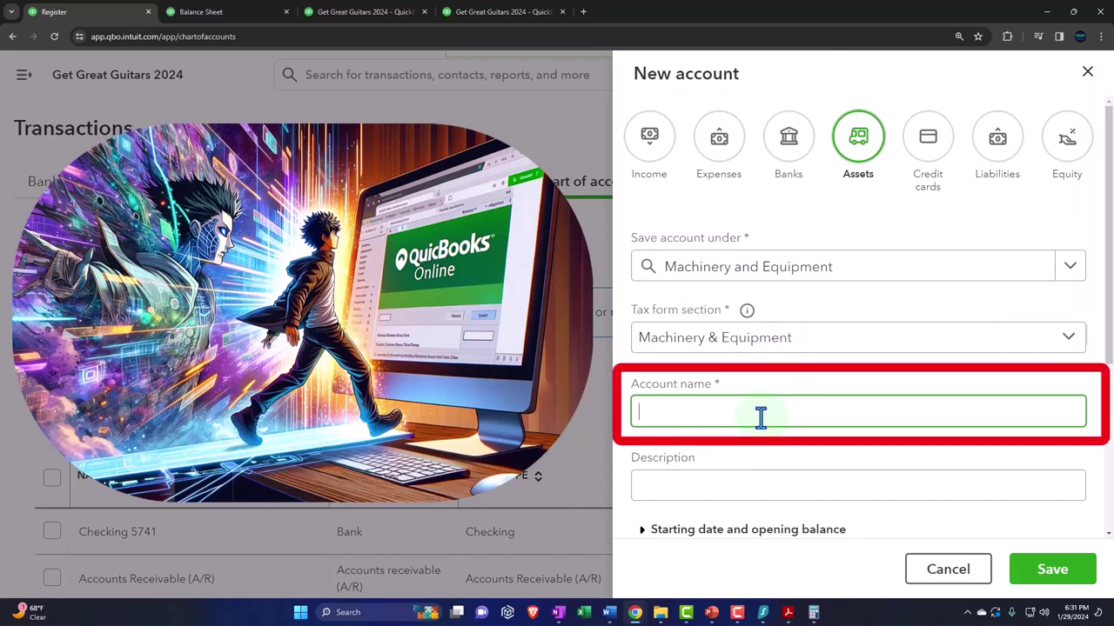
Step: Enter 'Acc. Derpe. Machinery & Equipment' as the name and check the Balance Sheet preview
text(Acc. Derpe)
key(BackSpace)
text(Machinery )
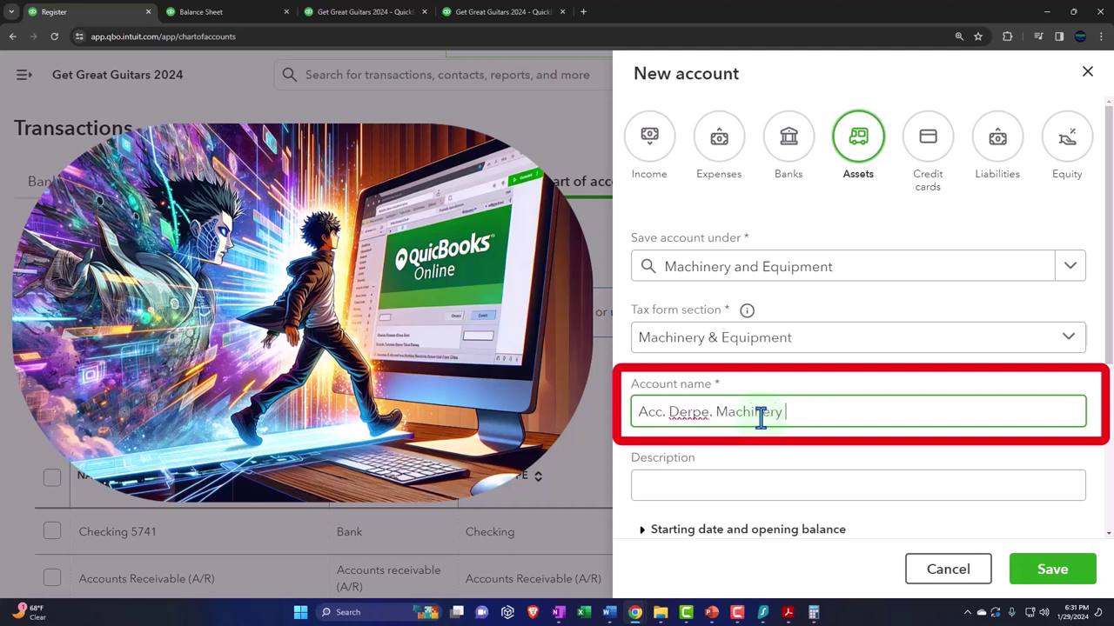
text(& Equi)
text(pment)
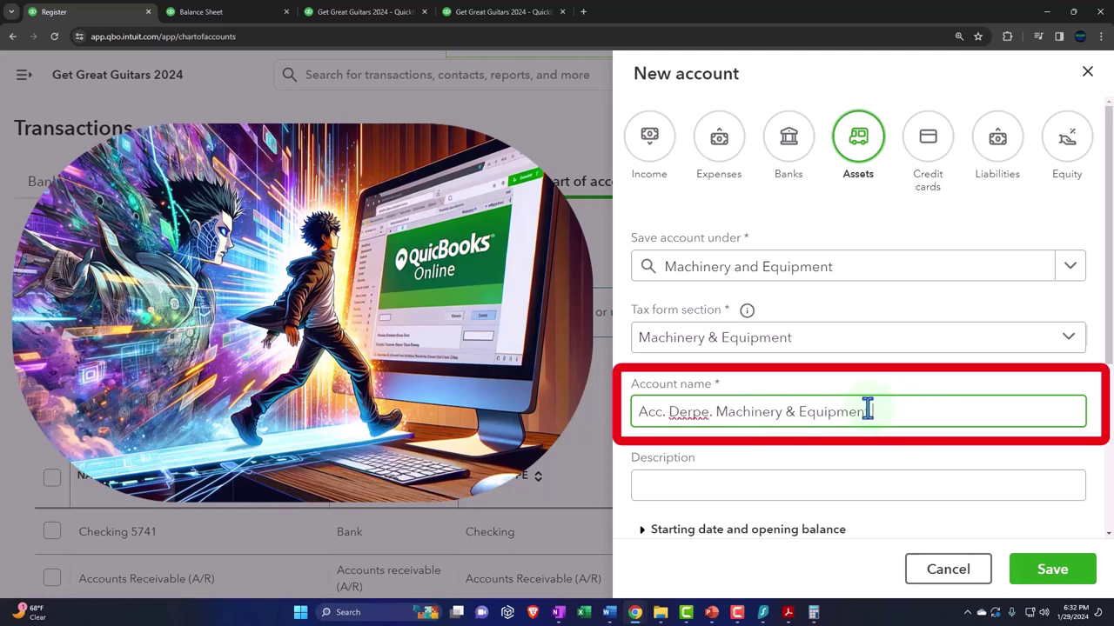
scroll(867, 407, down, 1)
scroll(866, 408, down, 2)
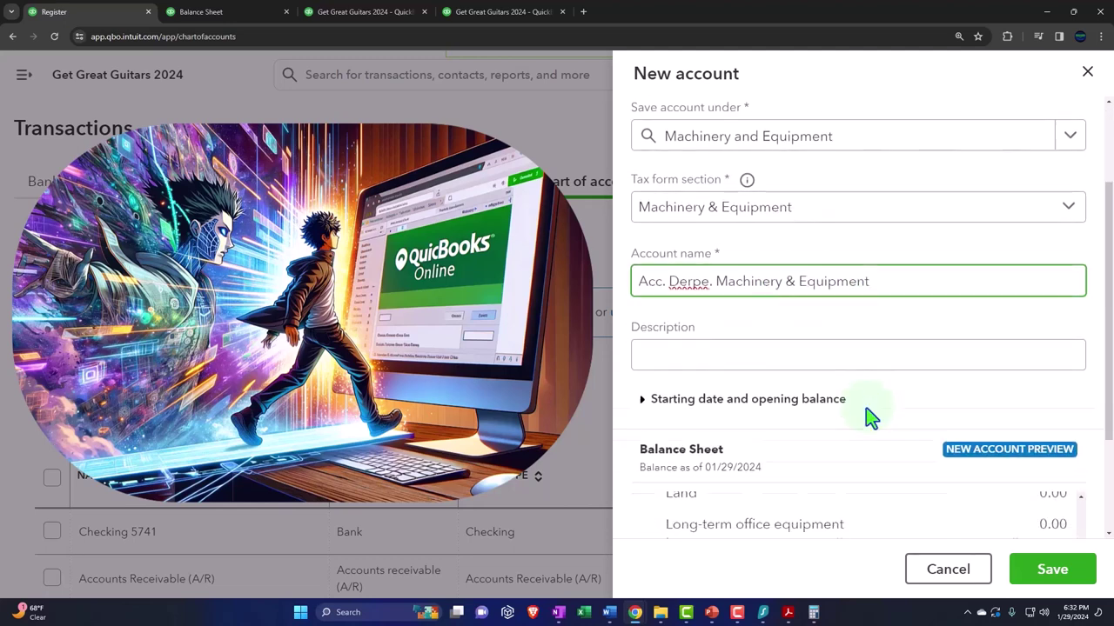
Step: Save the account and find it under Machinery and Equipment at $0.00
click(1050, 585)
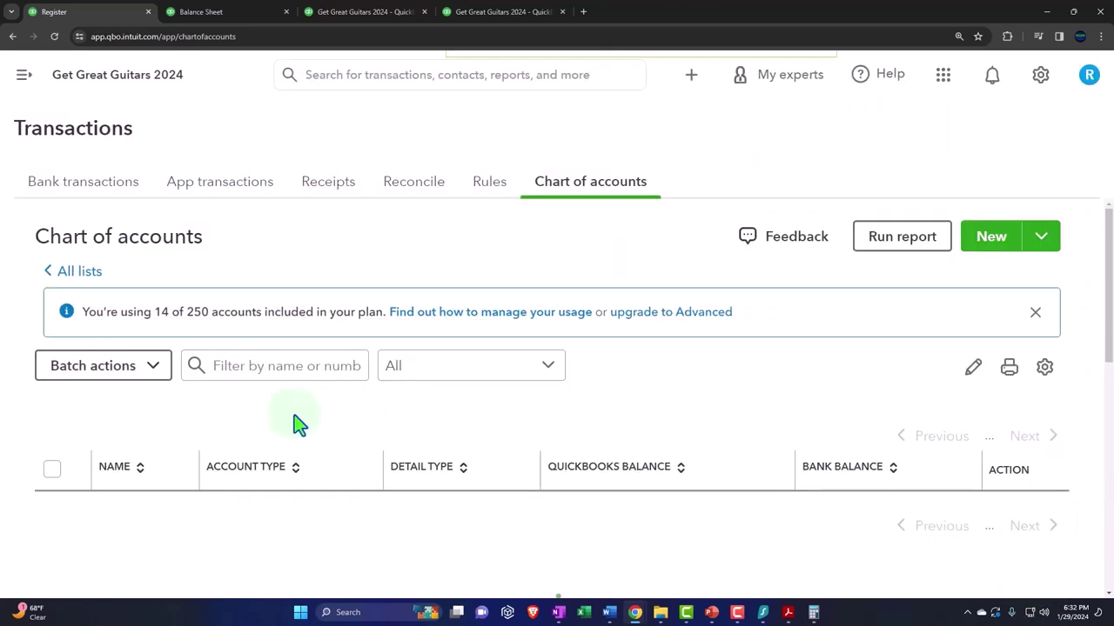
scroll(292, 423, down, 3)
scroll(291, 424, down, 5)
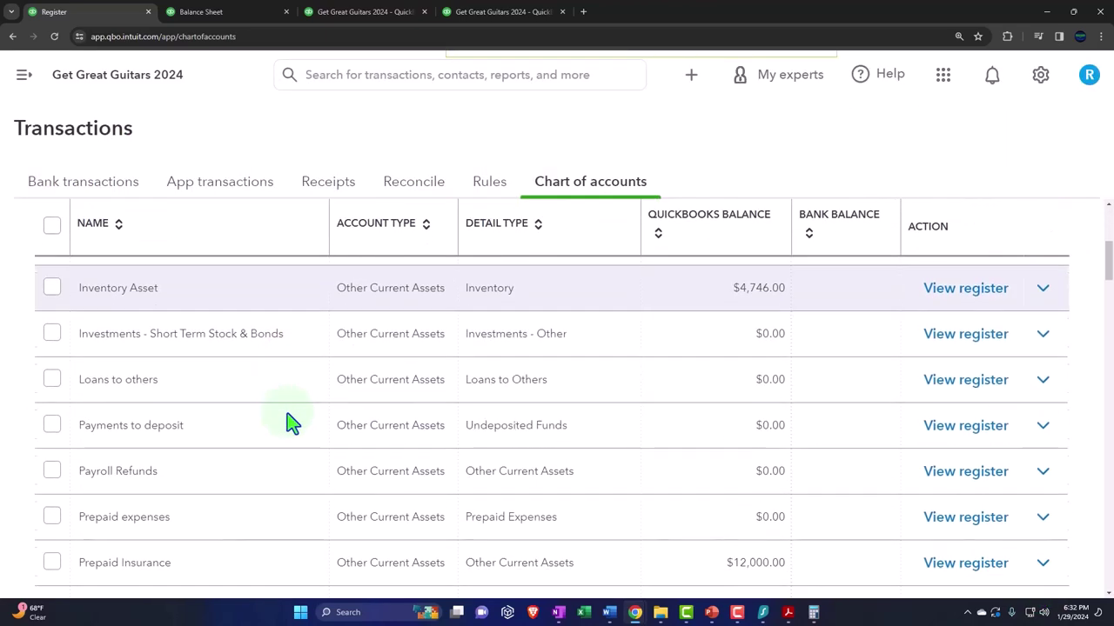
scroll(291, 423, down, 1)
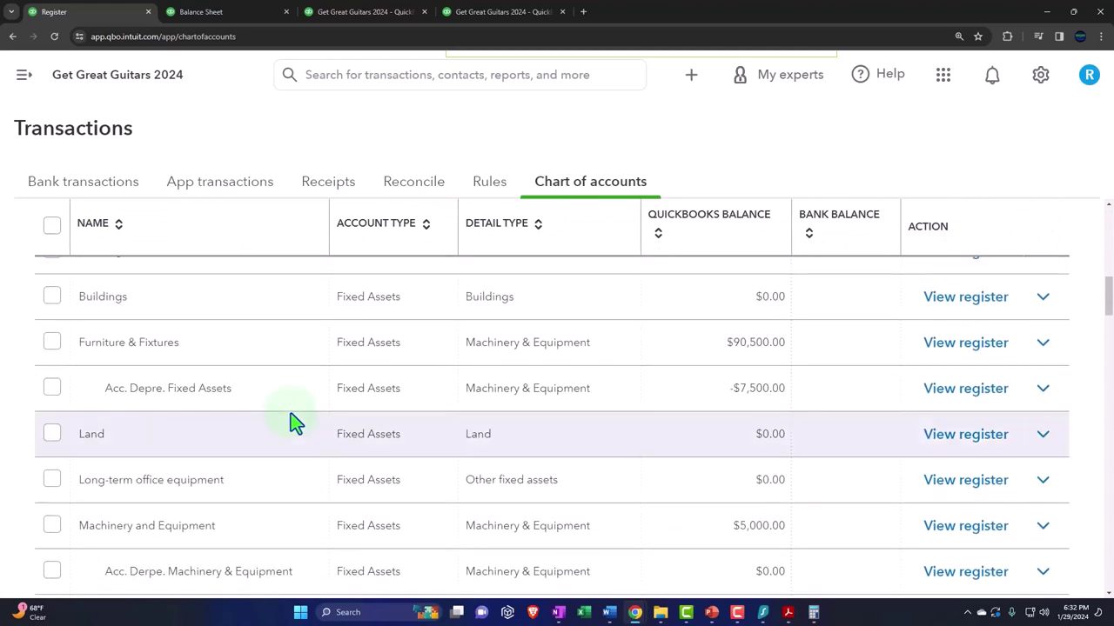
scroll(291, 424, up, 2)
scroll(291, 424, down, 1)
scroll(291, 409, down, 3)
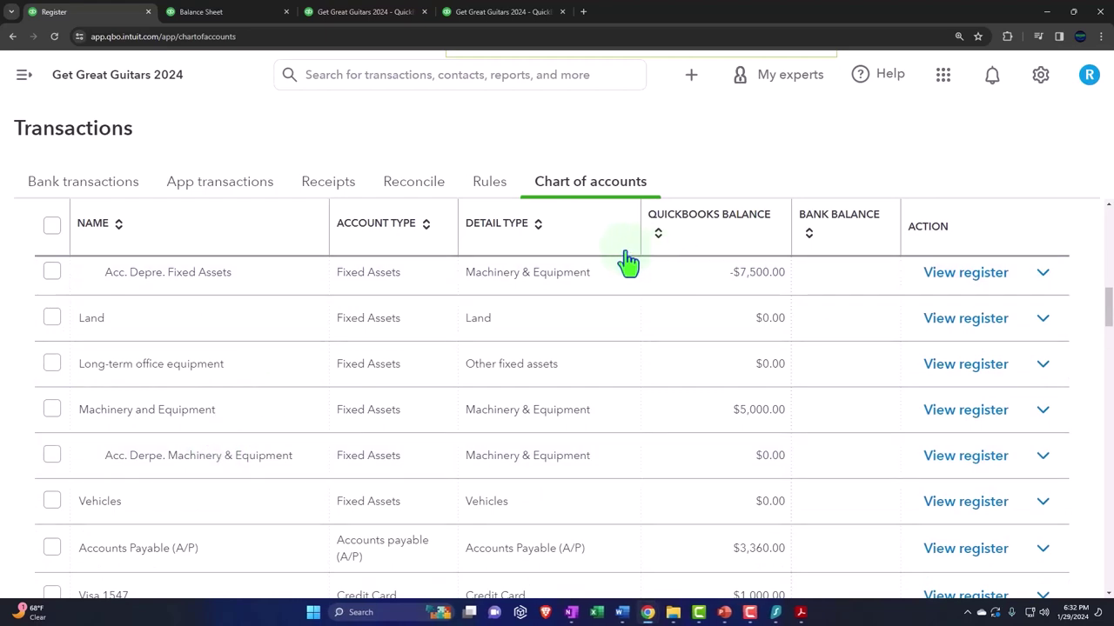
Step: On the Balance Sheet, collapse and re-expand the Furniture & Fixtures and Fixed Assets groups
click(225, 12)
scroll(505, 363, up, 6)
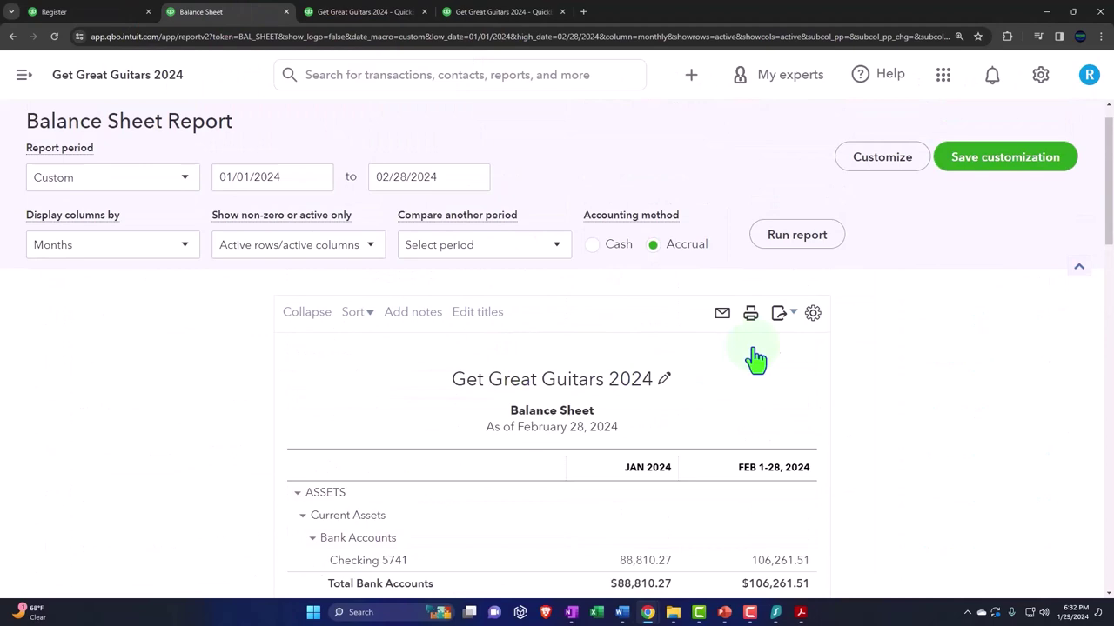
scroll(609, 406, down, 2)
scroll(607, 396, down, 3)
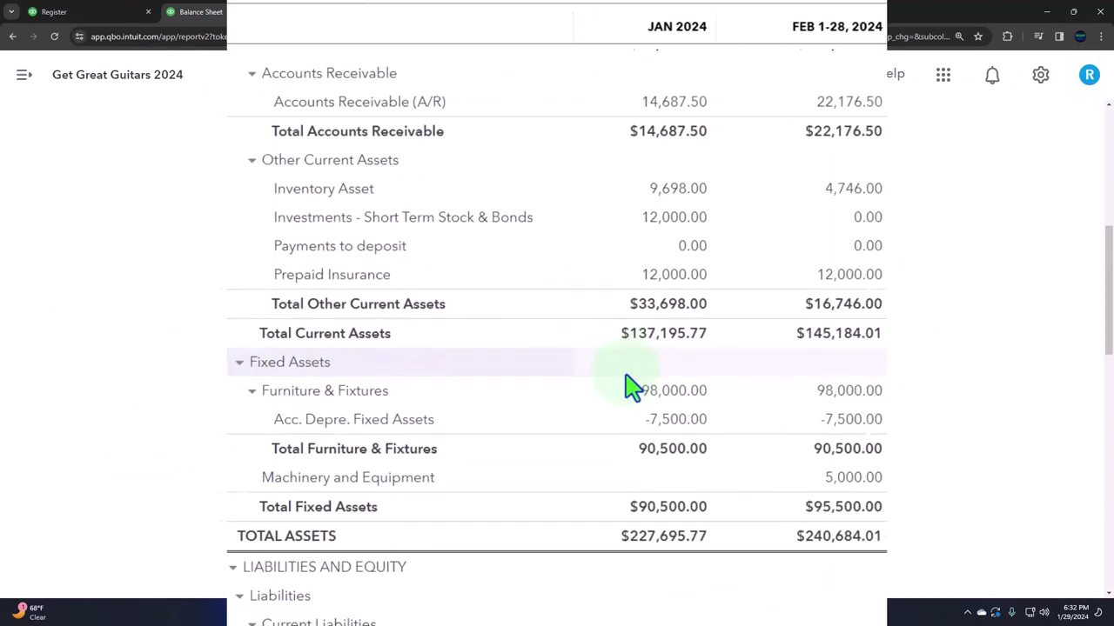
scroll(628, 387, down, 1)
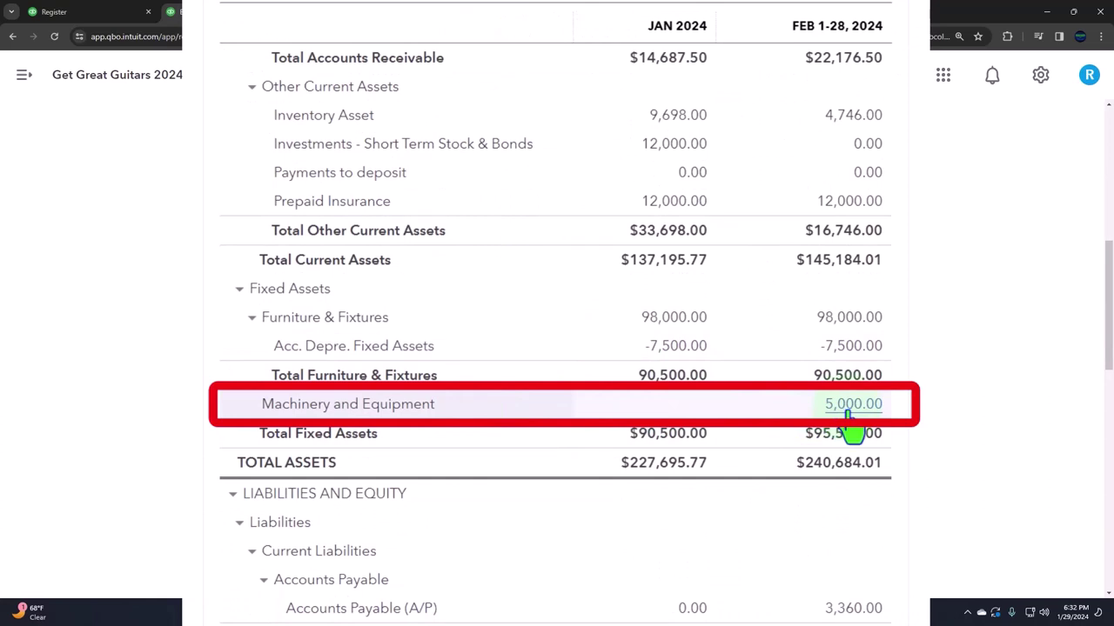
click(252, 320)
click(252, 320)
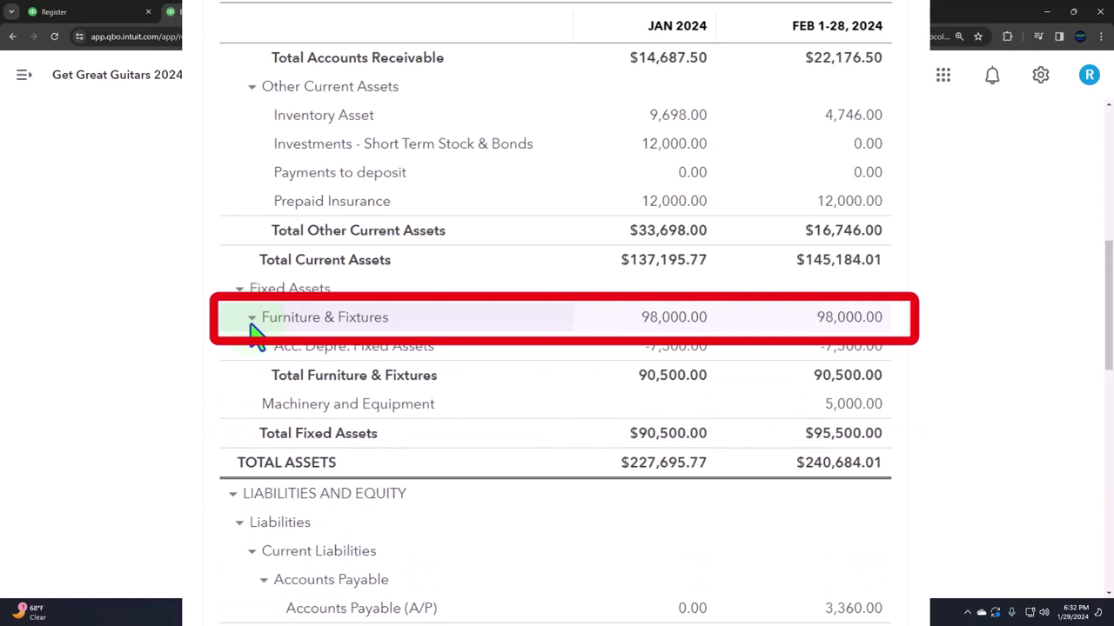
click(240, 290)
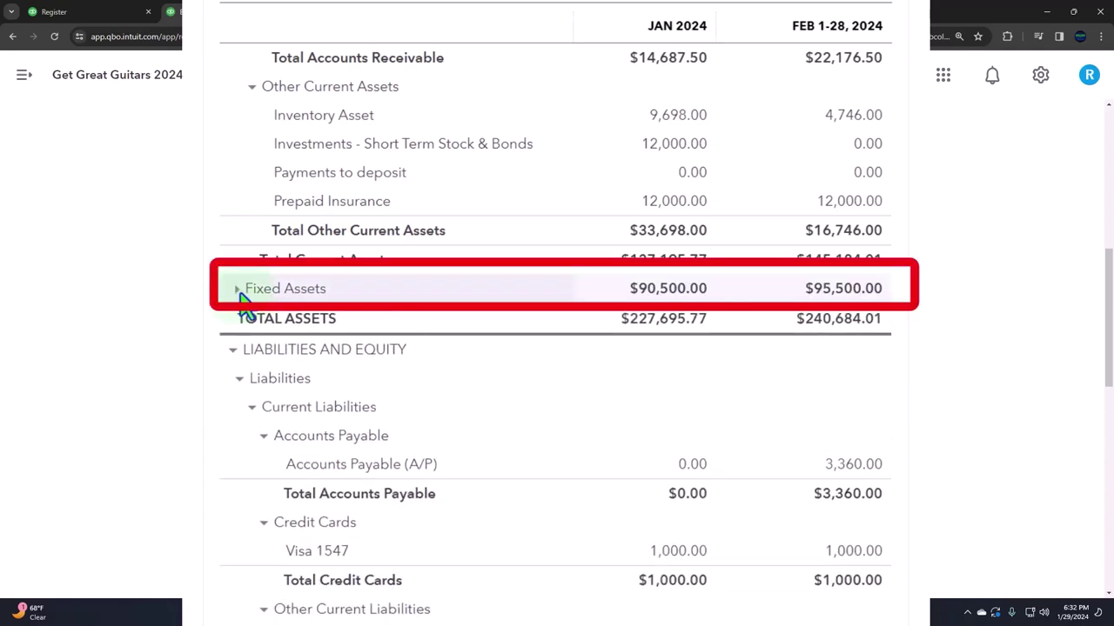
click(239, 290)
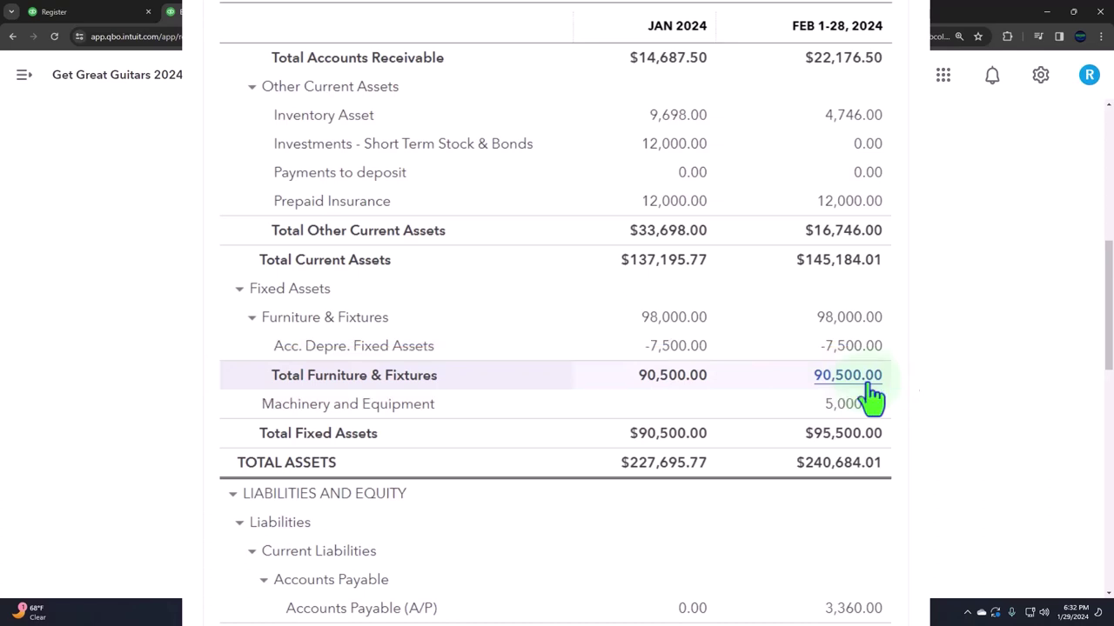
Step: Recheck the Furniture & Fixtures depreciation row, then bring up Depreciation Book.pdf
click(253, 318)
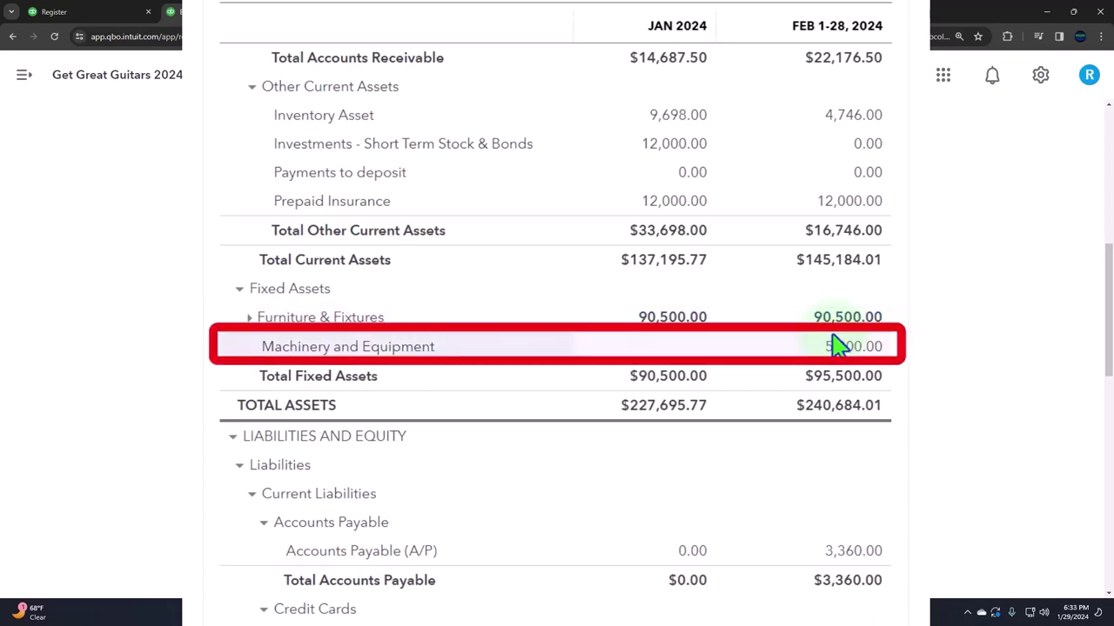
click(253, 319)
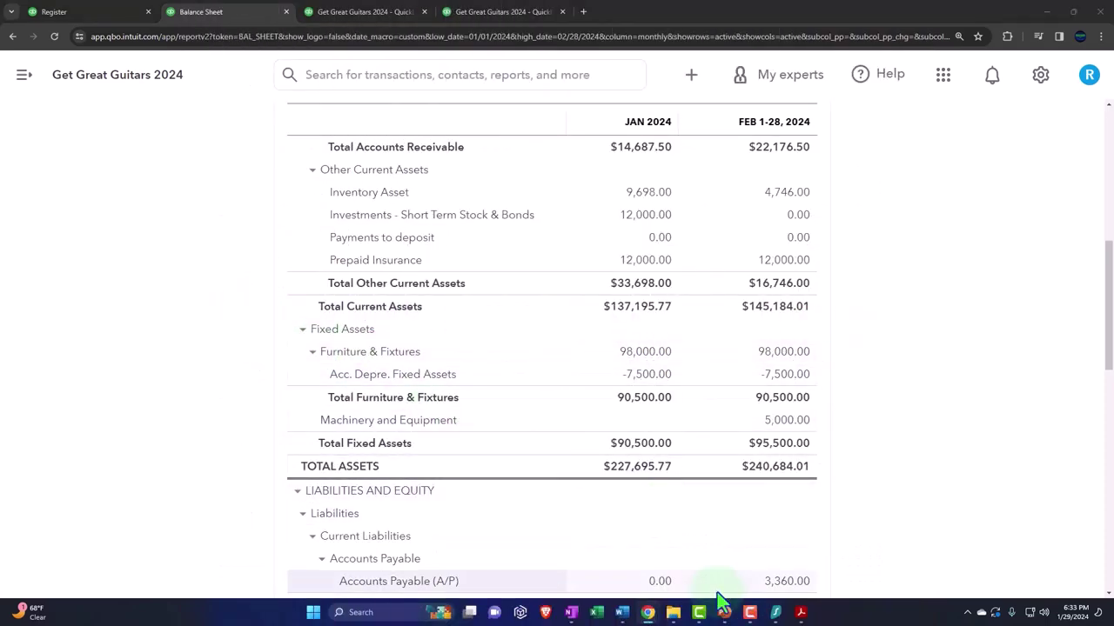
click(800, 613)
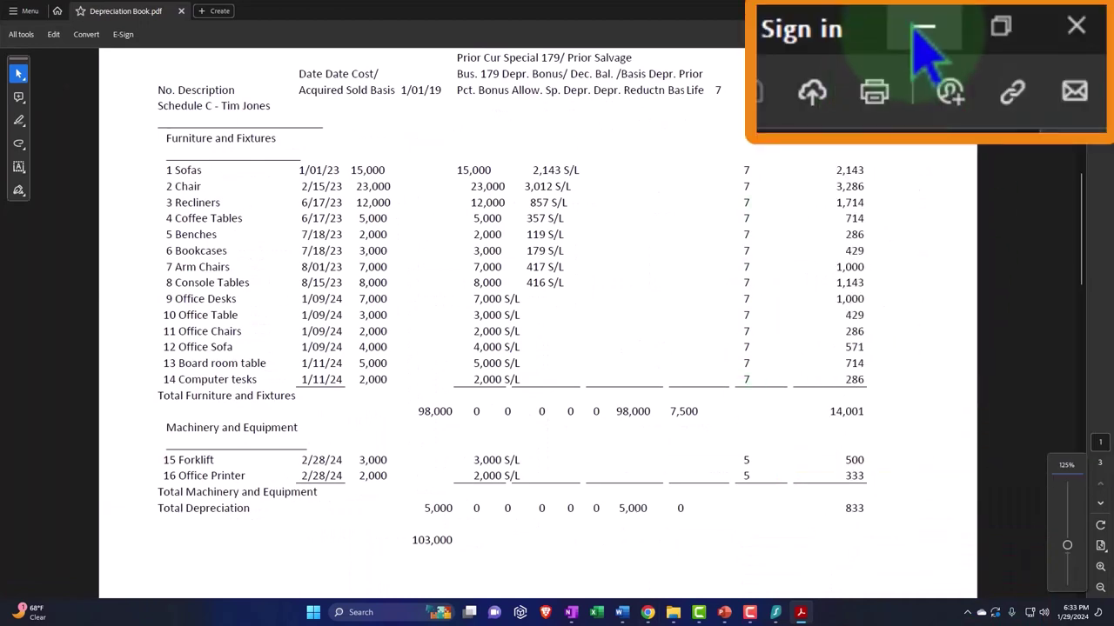
Step: Minimize the PDF and find the 7,500.00 Furniture & Fixtures depreciation credit on the Trial Balance
click(1020, 11)
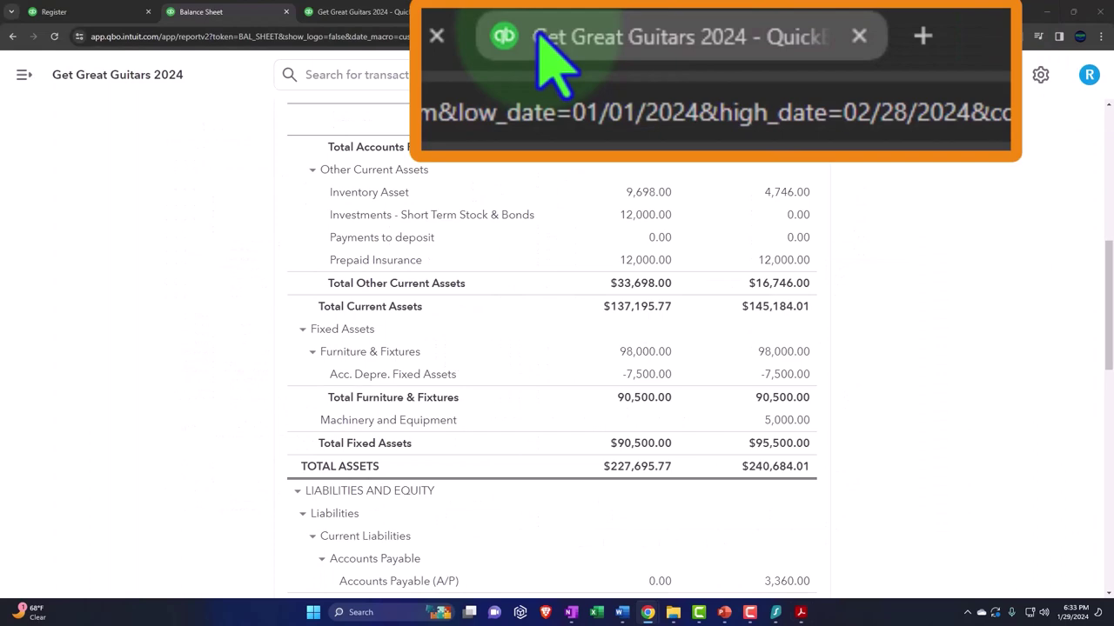
click(462, 11)
scroll(398, 281, up, 3)
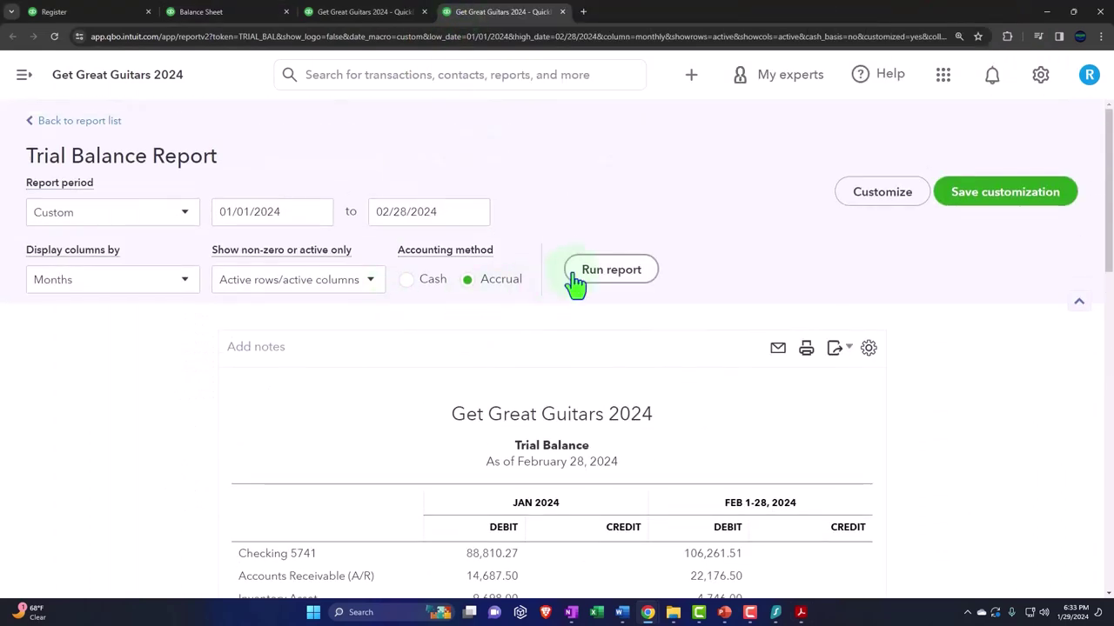
scroll(574, 277, down, 3)
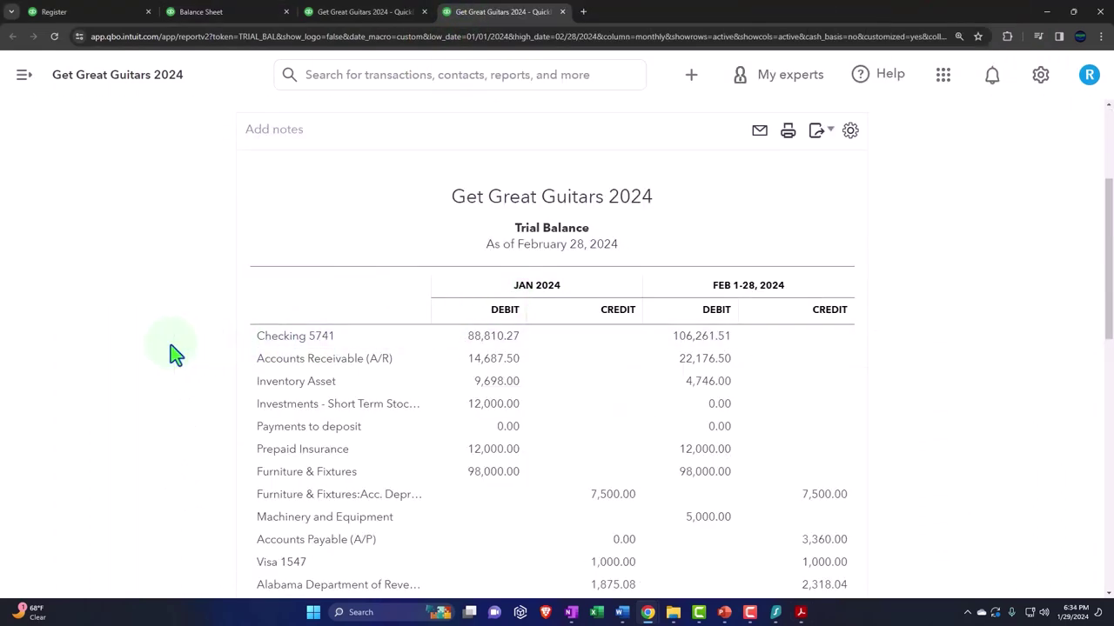
scroll(155, 342, down, 1)
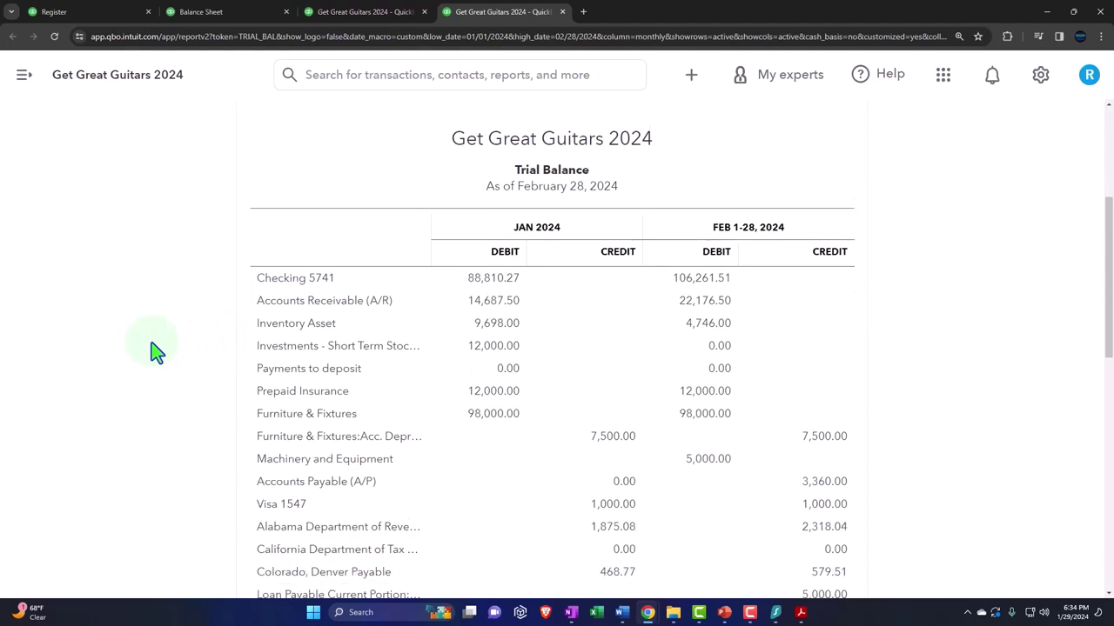
key(ctrl+plus)
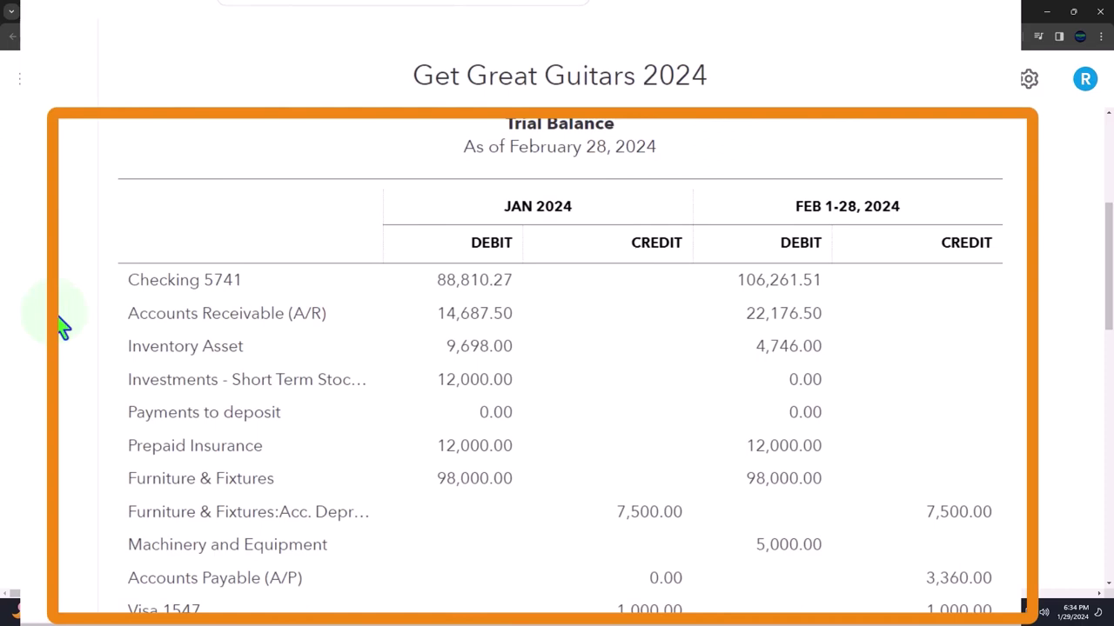
scroll(61, 326, down, 1)
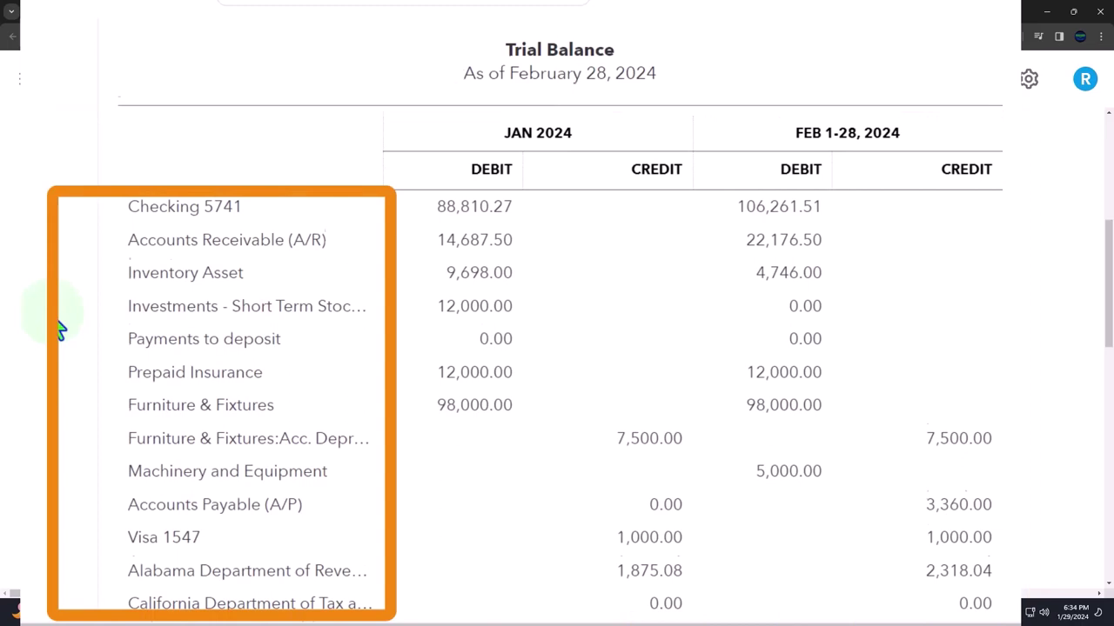
scroll(57, 327, down, 2)
scroll(113, 230, up, 2)
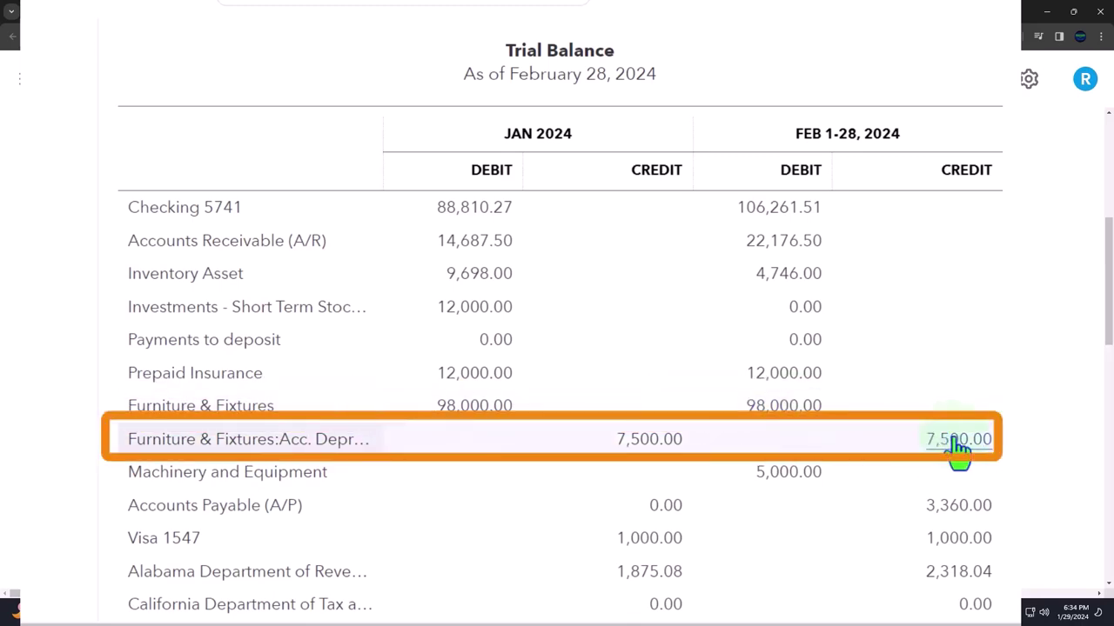
scroll(177, 428, down, 3)
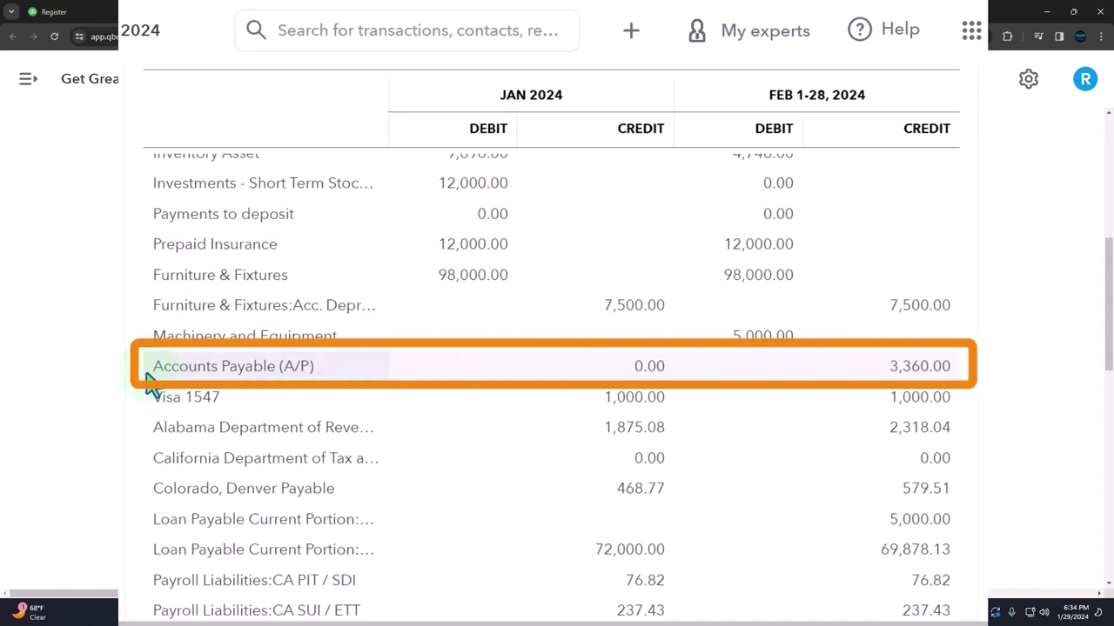
scroll(149, 413, down, 2)
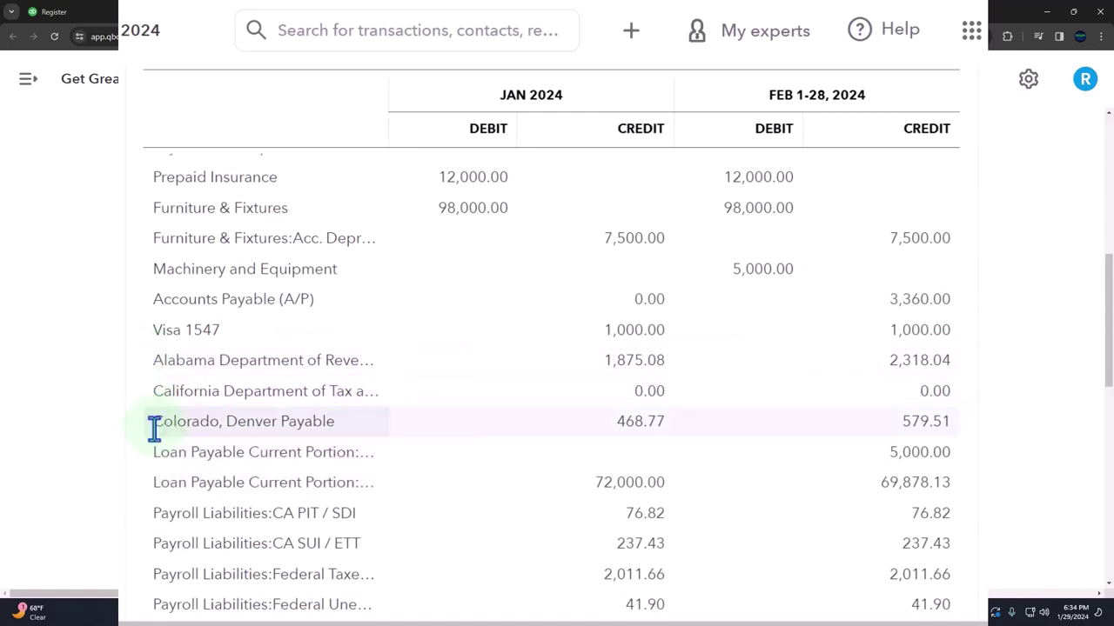
scroll(155, 454, down, 1)
scroll(156, 454, down, 1)
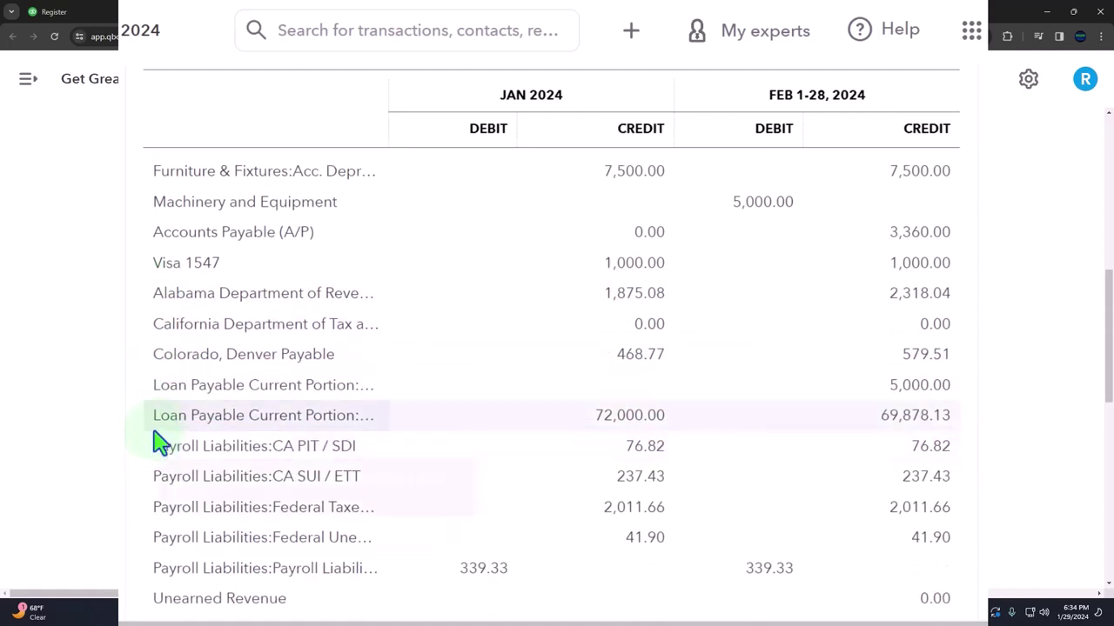
scroll(154, 422, down, 2)
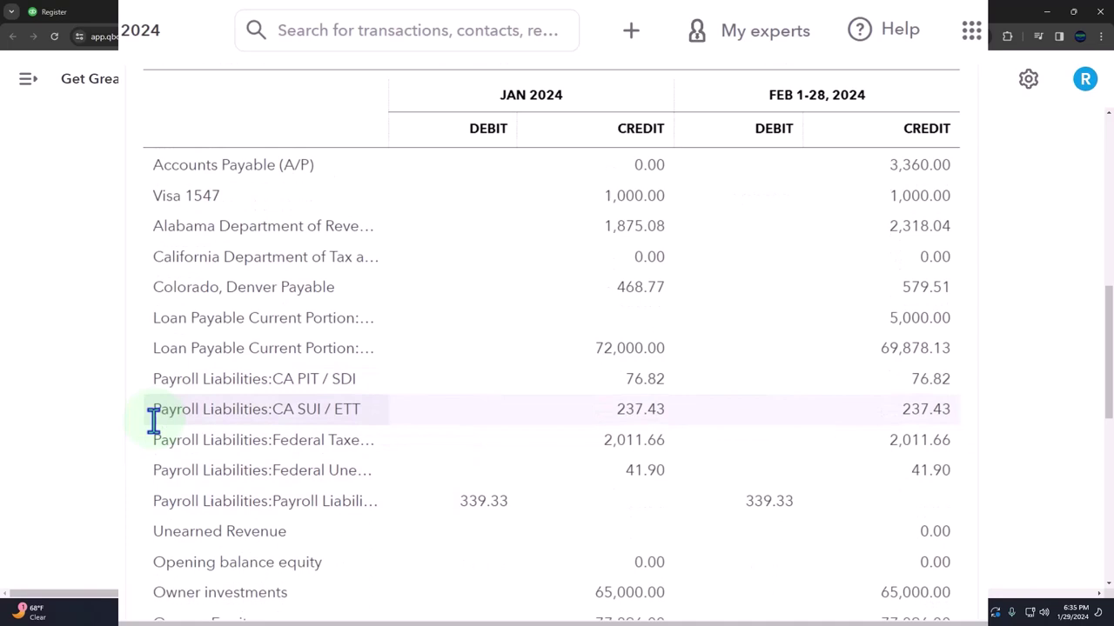
scroll(155, 380, down, 2)
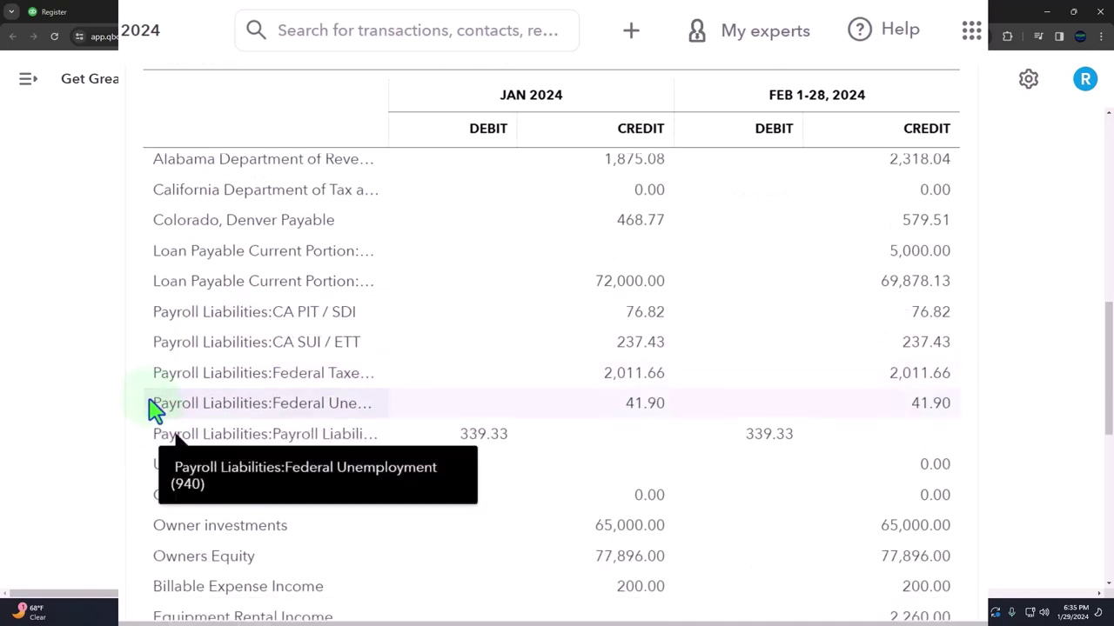
scroll(149, 409, down, 2)
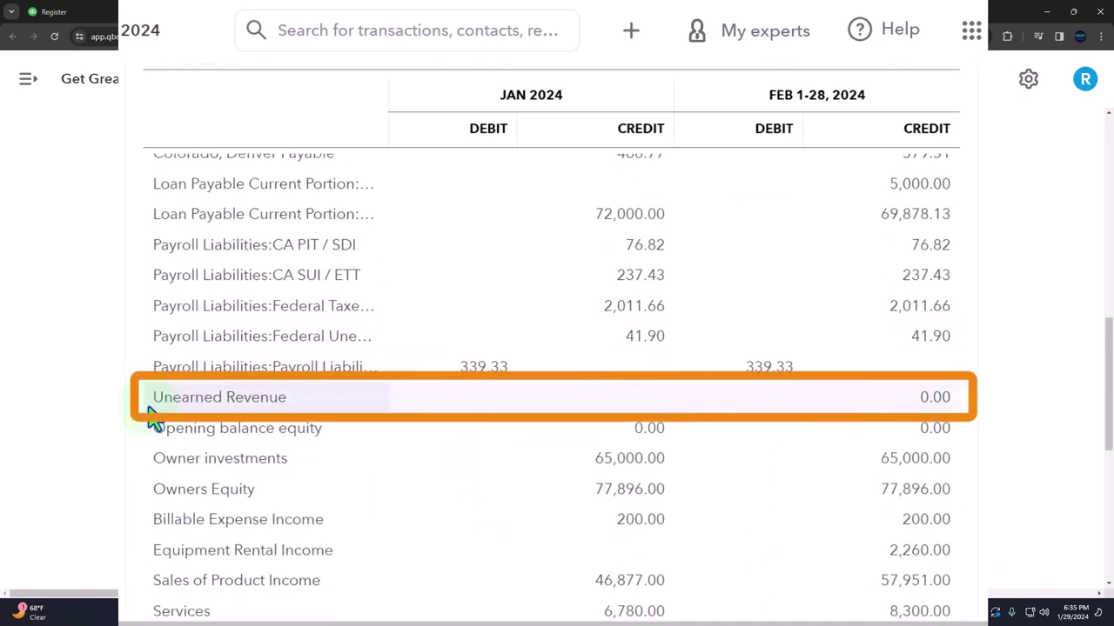
scroll(148, 421, down, 2)
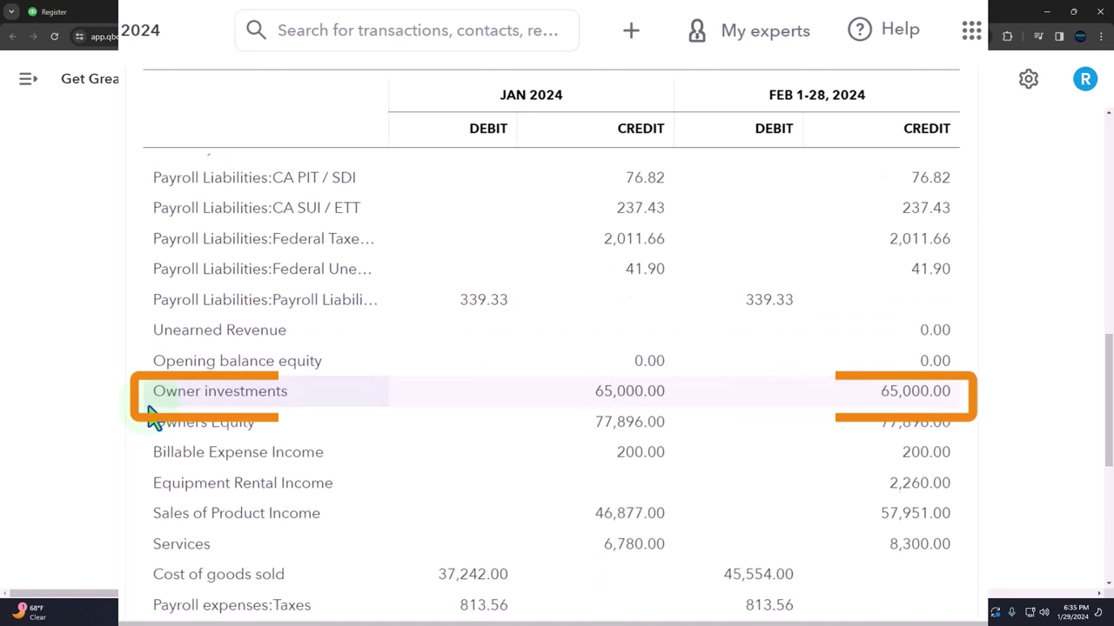
scroll(157, 402, down, 2)
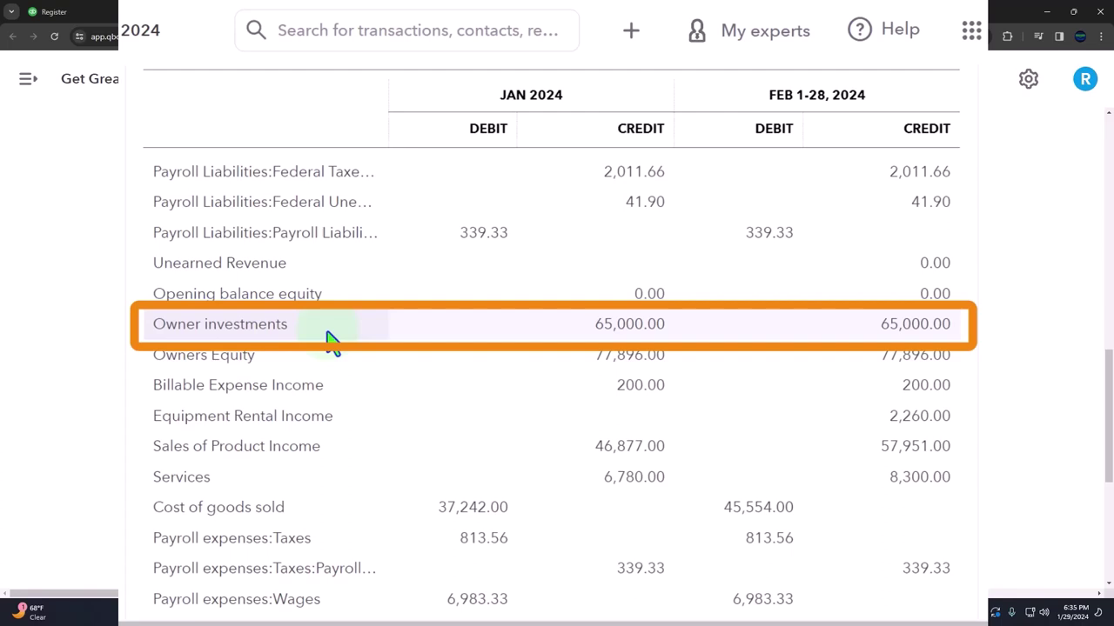
scroll(326, 342, down, 1)
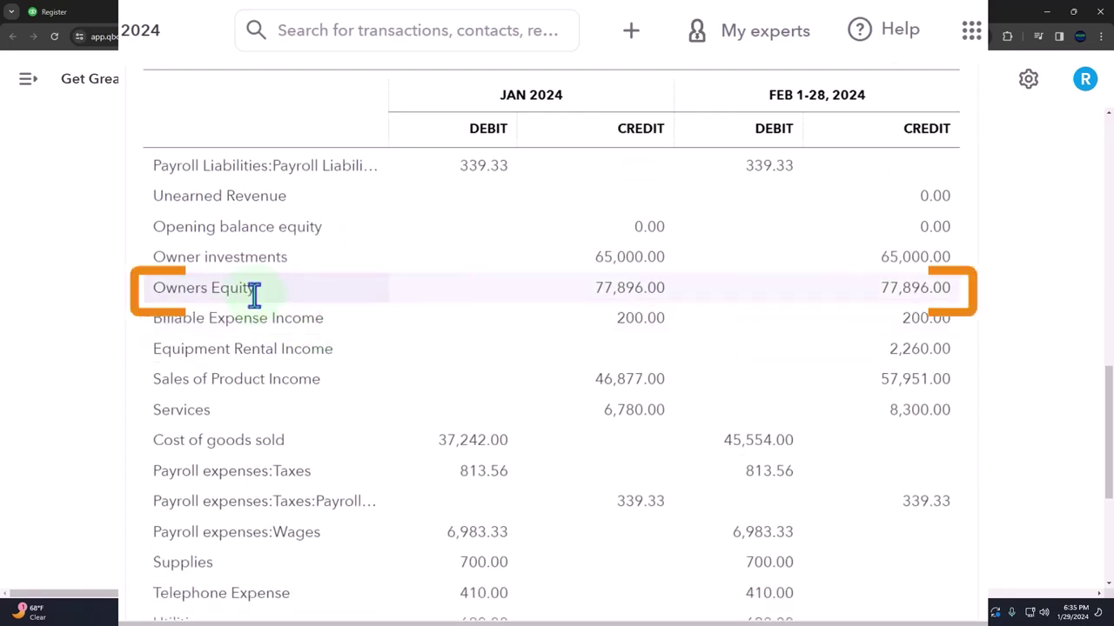
scroll(255, 301, down, 1)
scroll(931, 257, down, 1)
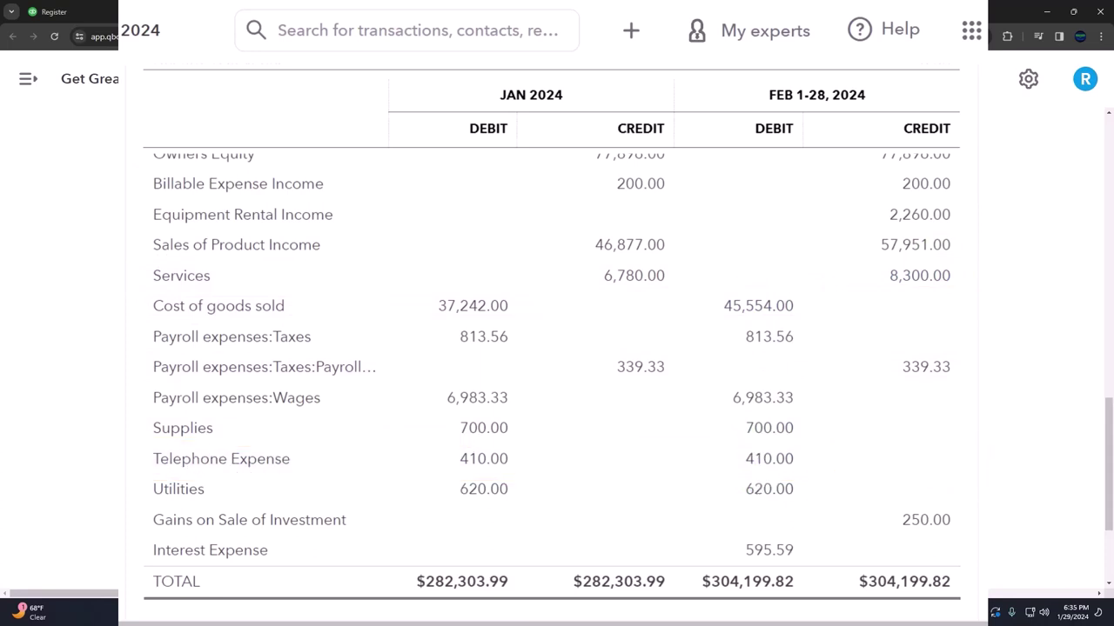
scroll(551, 384, up, 1)
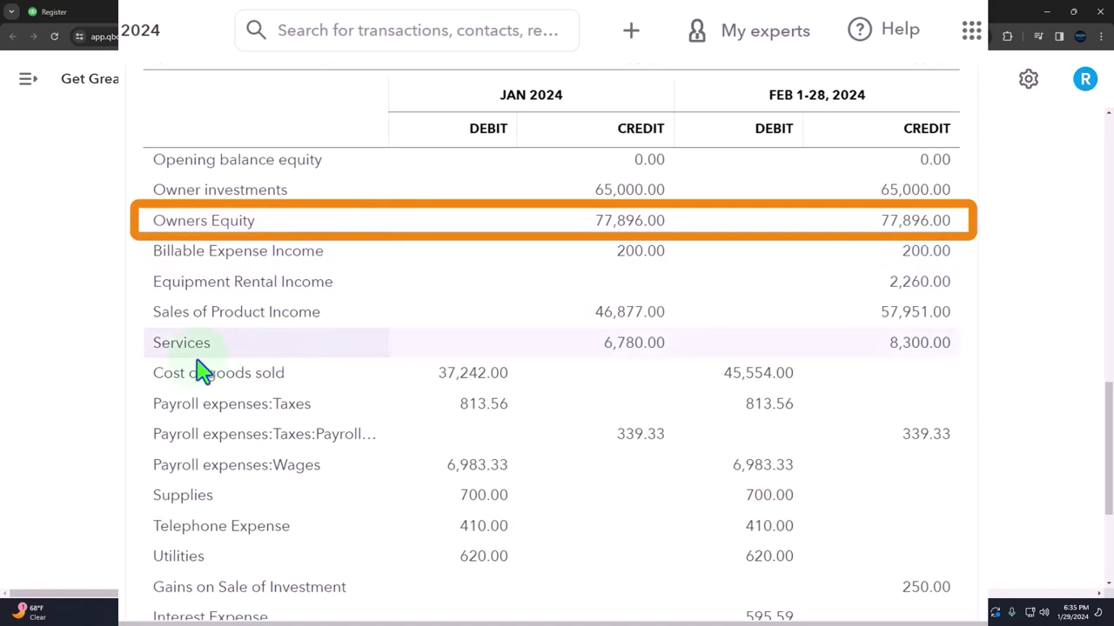
scroll(146, 420, up, 3)
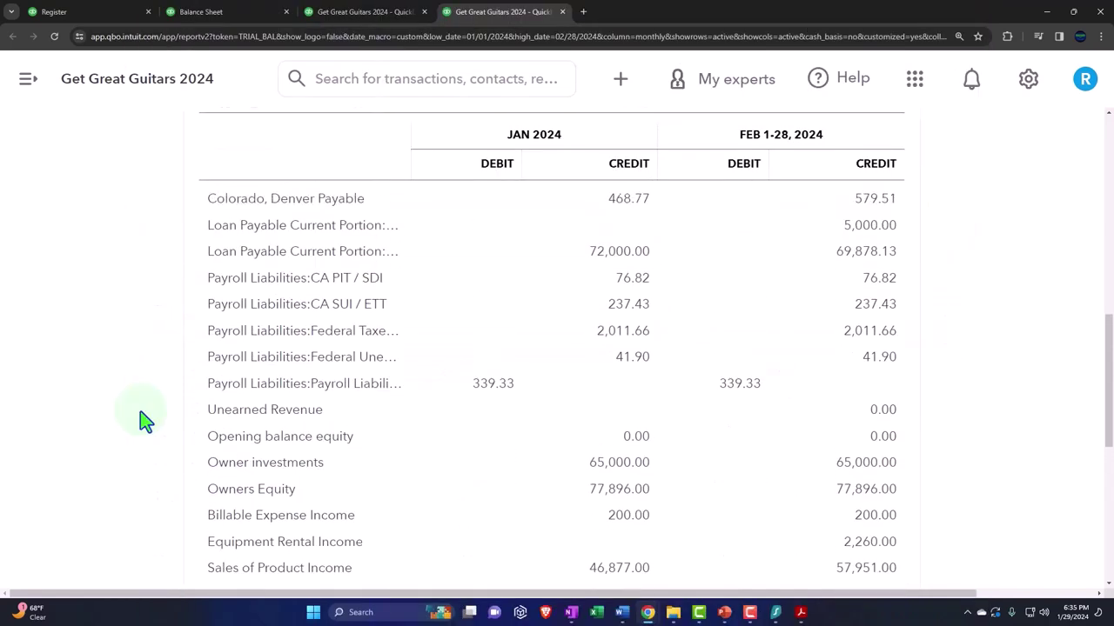
scroll(145, 421, up, 10)
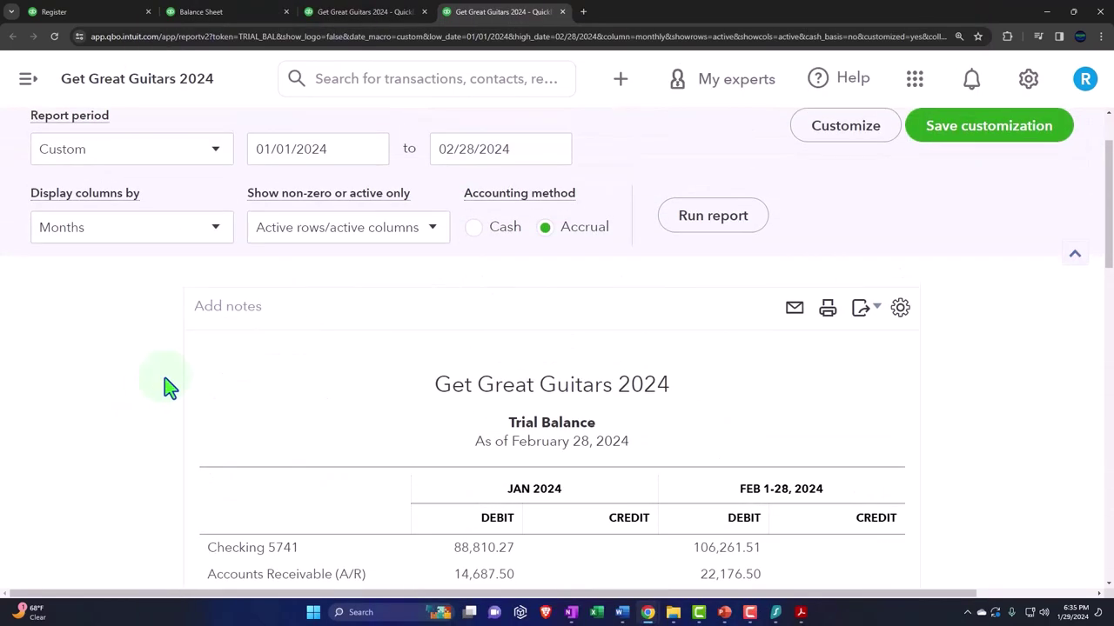
Step: Rerun the Trial Balance for 01/01/2025 to 01/01/2025 and check the $248,523.34 totals
click(474, 141)
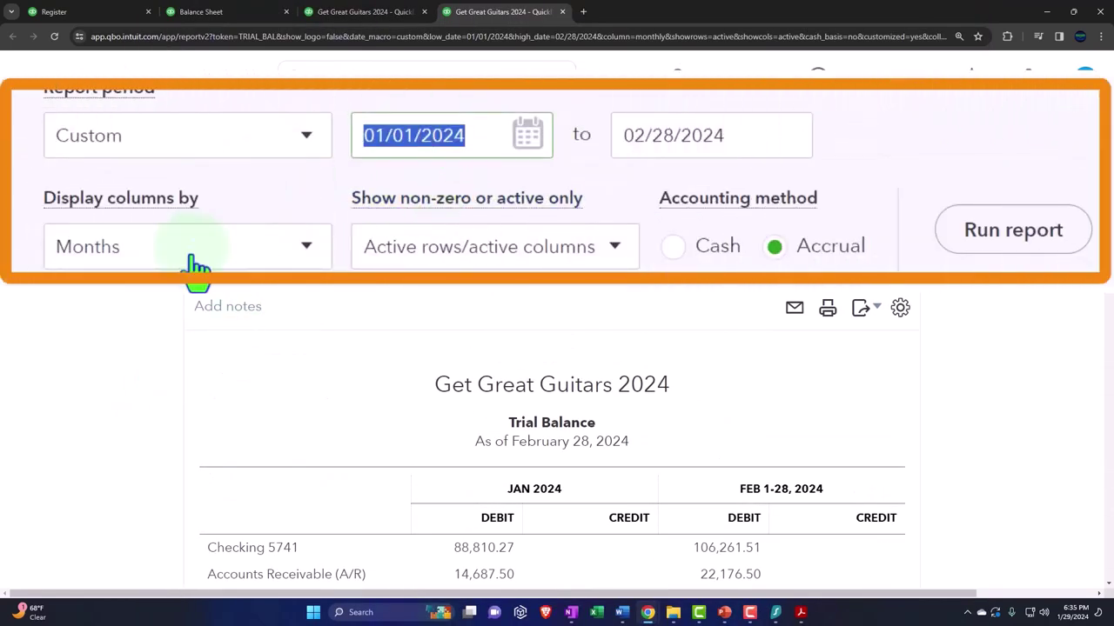
text(01012025)
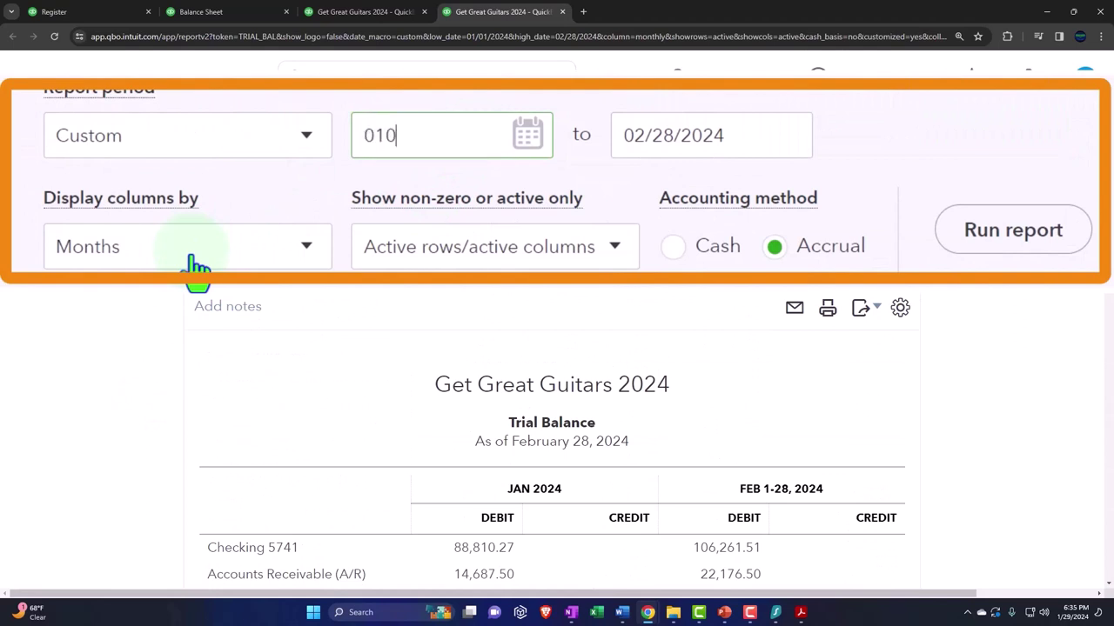
key(Tab)
text(01/01/2025)
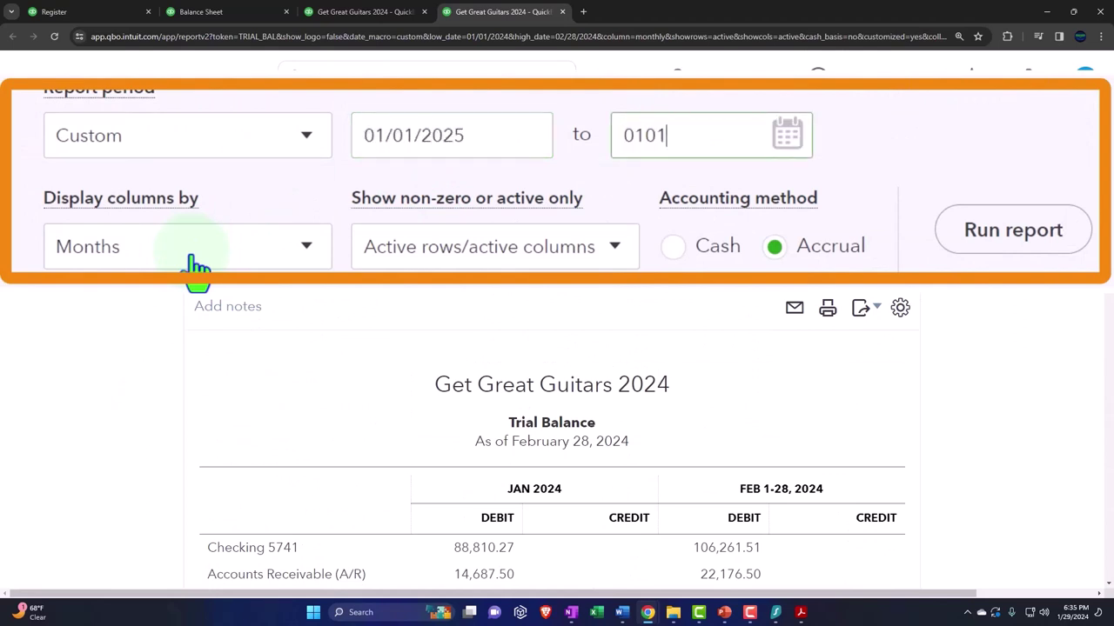
click(750, 228)
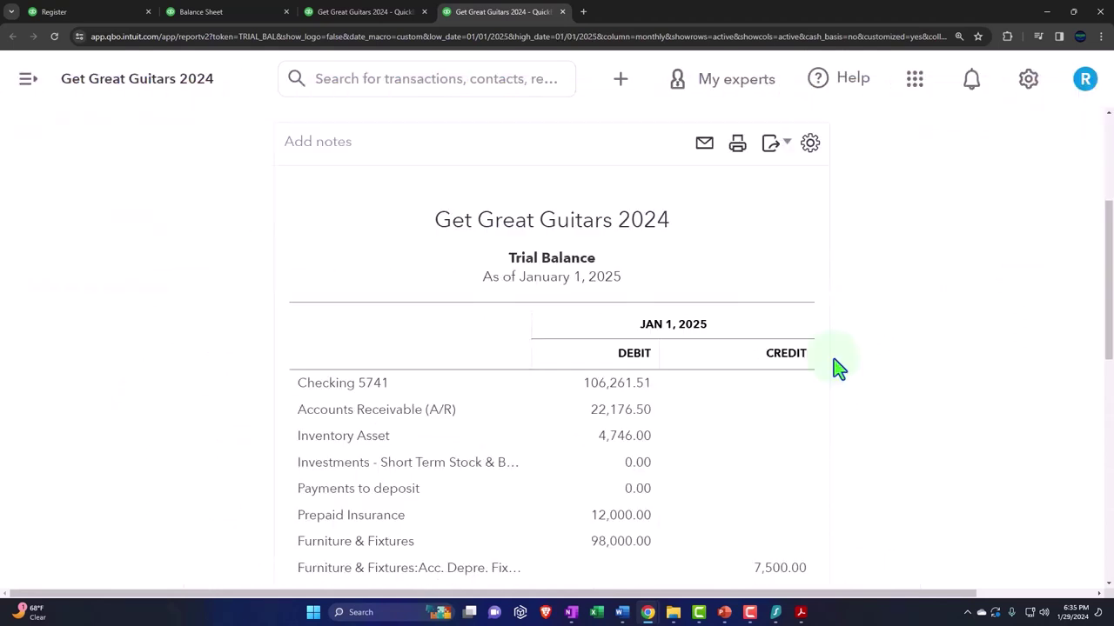
scroll(834, 368, down, 10)
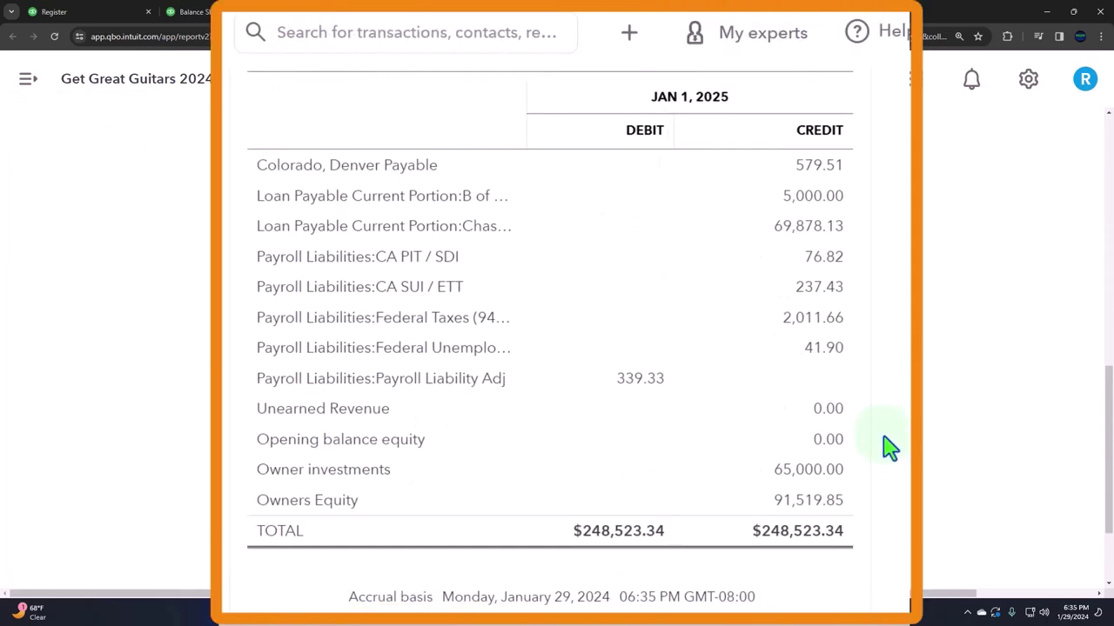